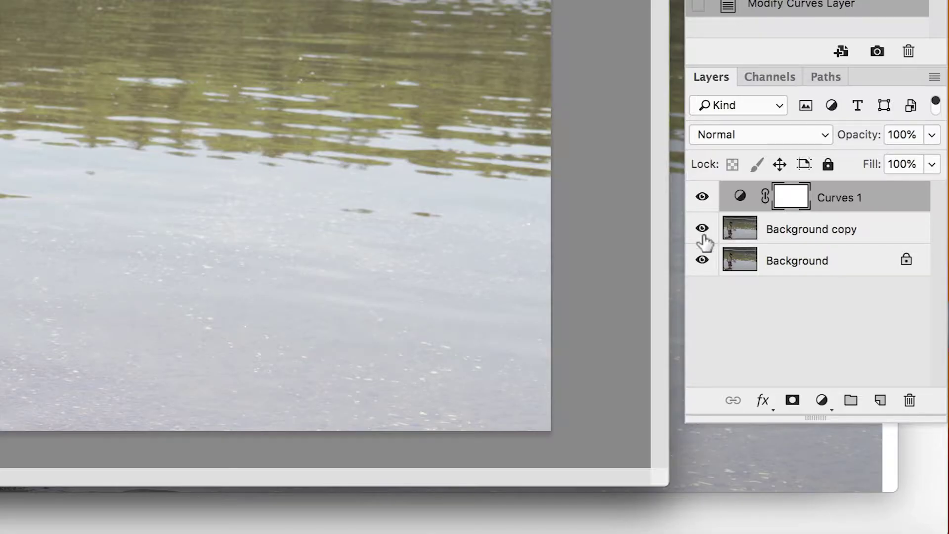
Step: Add a Vibrance adjustment layer above the Curves layer with Vibrance at +76 and a slightly raised Saturation
{"action": "left_click", "coordinate": [822, 399]}
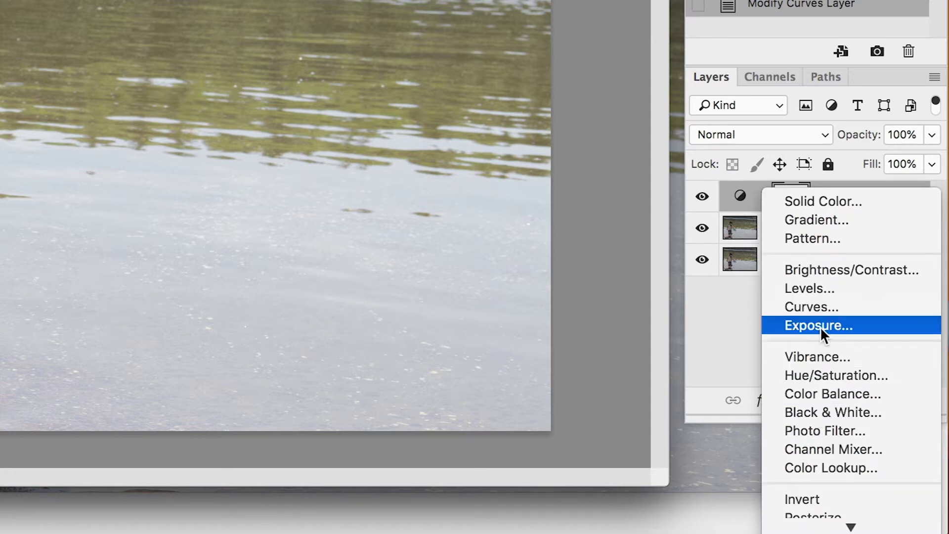
{"action": "left_click", "coordinate": [817, 356]}
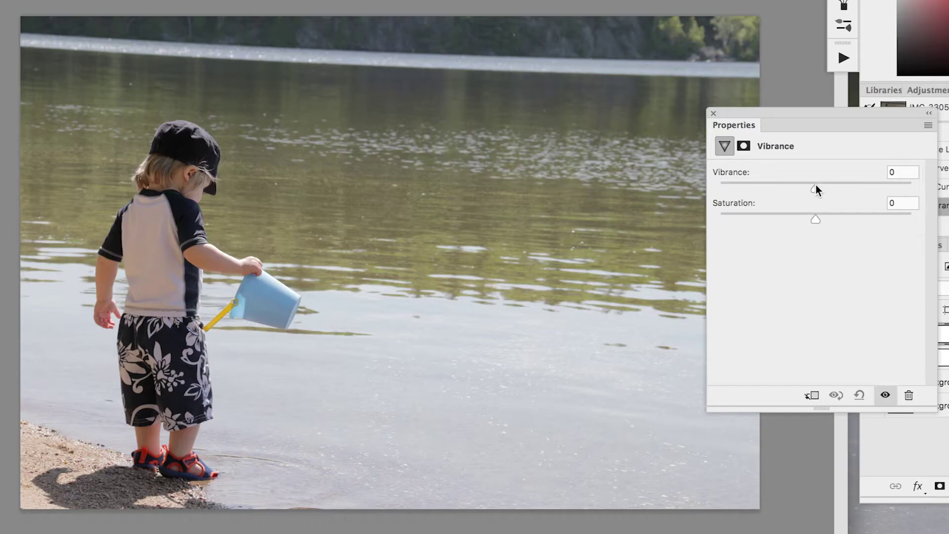
{"action": "left_click_drag", "start_coordinate": [625, 1], "coordinate": [683, 1]}
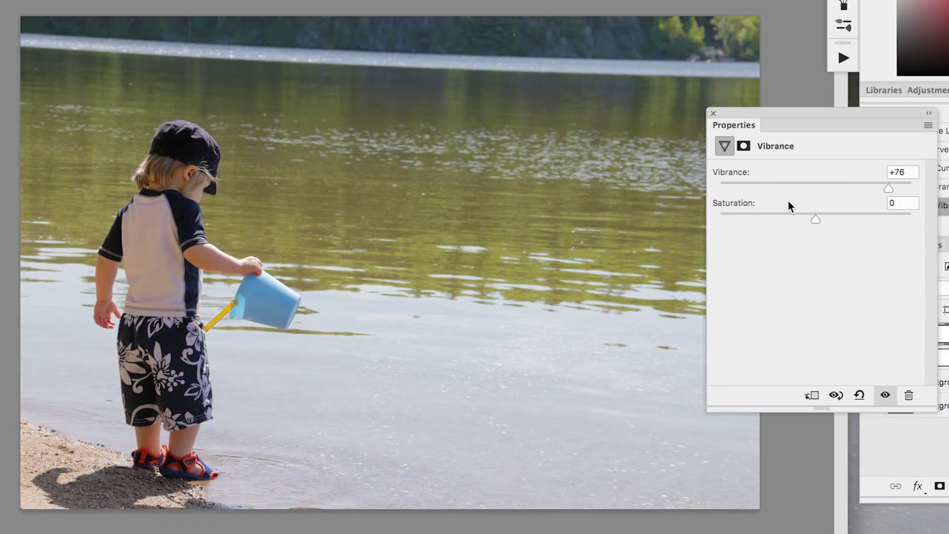
{"action": "left_click_drag", "start_coordinate": [815, 219], "coordinate": [834, 219]}
{"action": "left_click", "coordinate": [713, 113]}
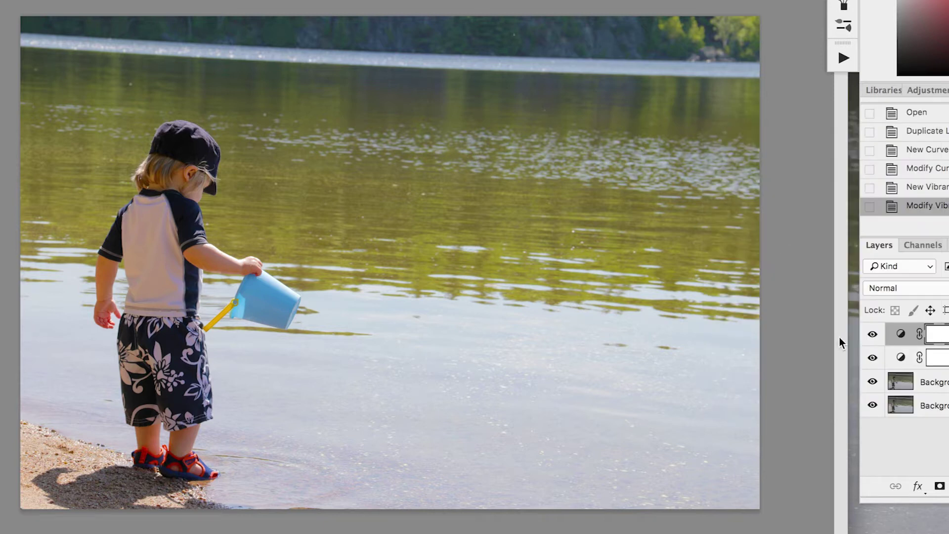
Step: Toggle the Vibrance adjustment layer's visibility to compare the photo with and without it
{"action": "left_click", "coordinate": [873, 334]}
{"action": "left_click", "coordinate": [872, 334]}
{"action": "left_click", "coordinate": [872, 334]}
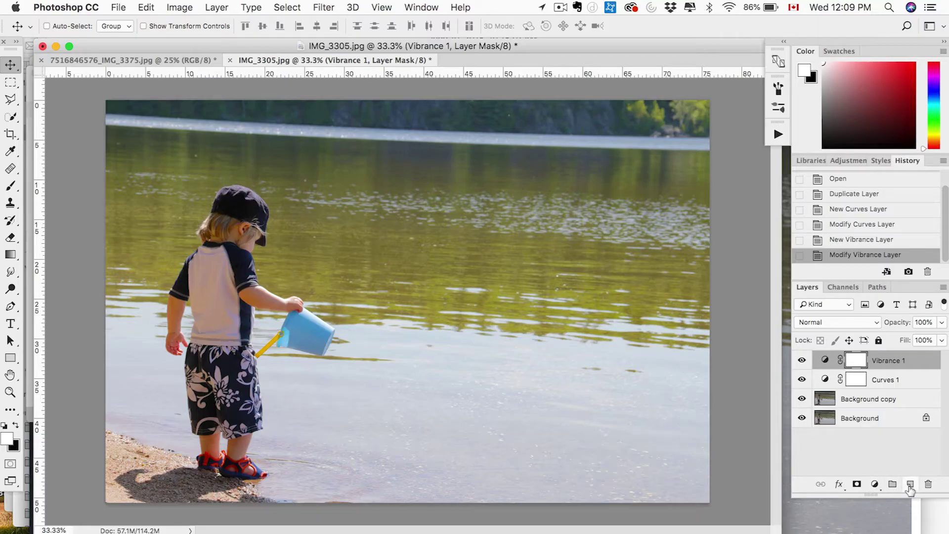
Step: Create a new layer above the Vibrance layer and make a quick selection of the light water around the child
{"action": "left_click", "coordinate": [910, 486]}
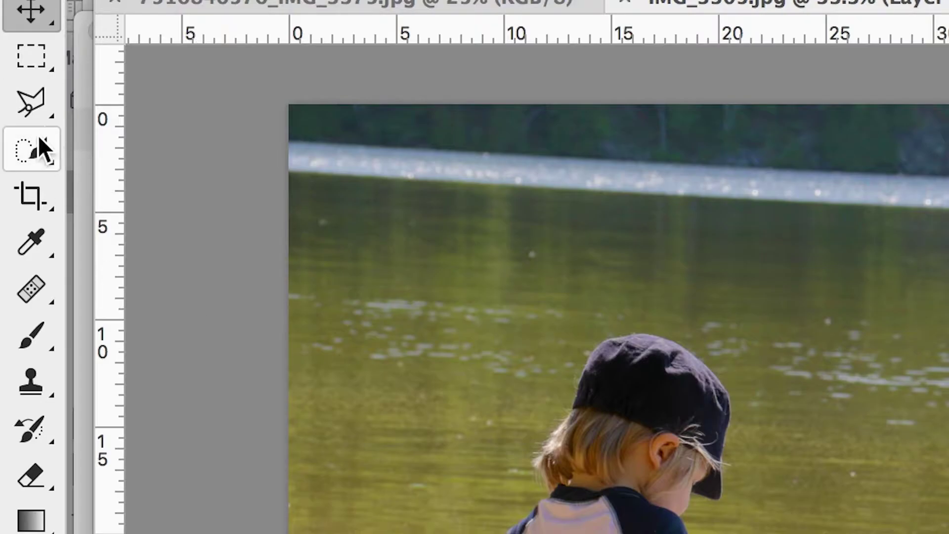
{"action": "left_click", "coordinate": [11, 117]}
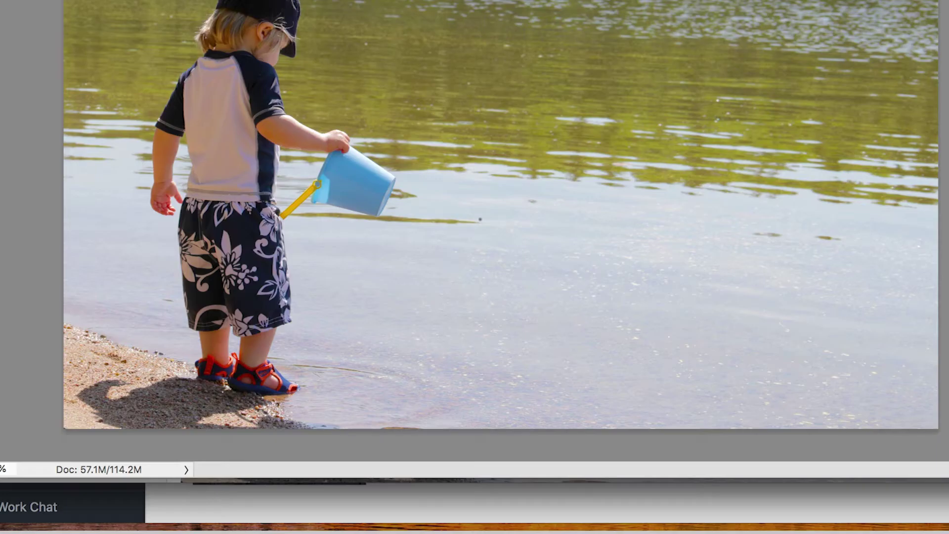
{"action": "key", "text": "super+plus"}
{"action": "scroll", "coordinate": [297, 122], "scroll_direction": "left", "scroll_amount": 5}
{"action": "mouse_move", "coordinate": [612, 152]}
{"action": "left_mouse_down"}
{"action": "mouse_move", "coordinate": [423, 207]}
{"action": "mouse_move", "coordinate": [118, 275]}
{"action": "left_mouse_up"}
{"action": "key", "text": "super+minus"}
{"action": "scroll", "coordinate": [211, 147], "scroll_direction": "right", "scroll_amount": 10}
{"action": "key", "text": "super+plus"}
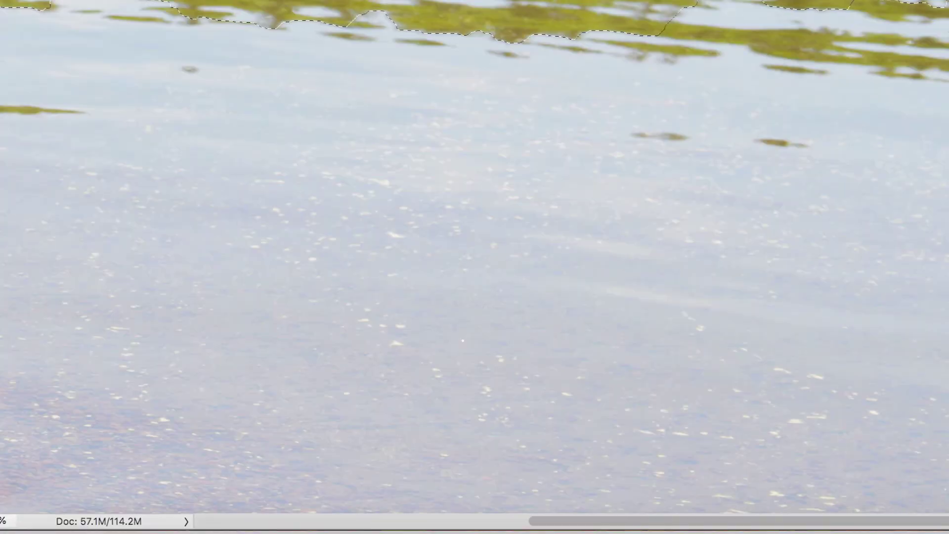
Step: Refine the water selection around the child's free hand to exclude the fingers
{"action": "key", "text": "super+minus"}
{"action": "key", "text": "super+plus"}
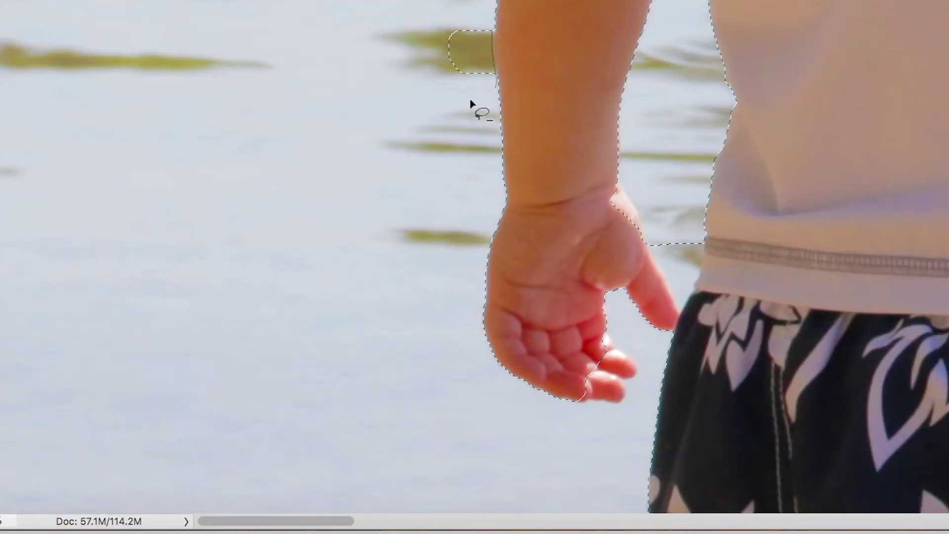
{"action": "scroll", "coordinate": [494, 49], "scroll_direction": "down", "scroll_amount": 3}
{"action": "left_click_drag", "start_coordinate": [606, 194], "coordinate": [555, 195]}
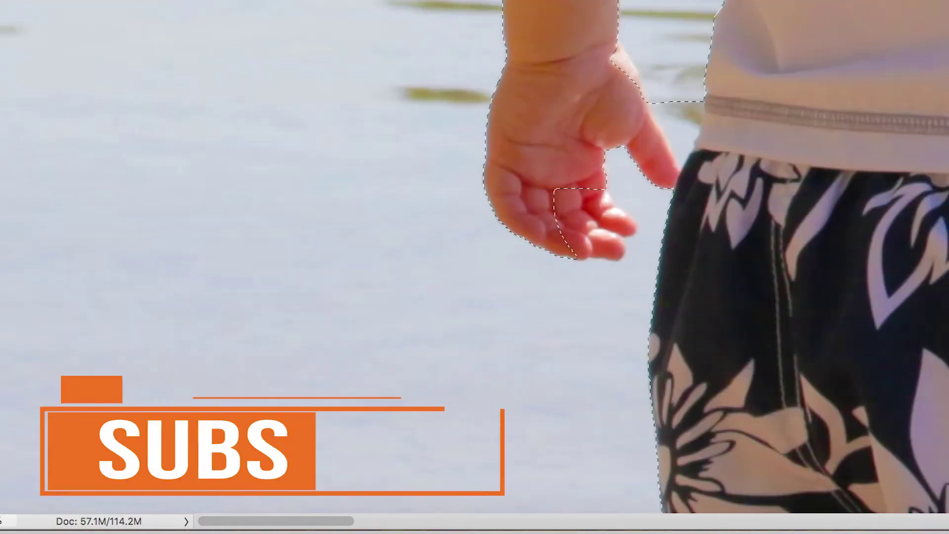
Step: Refine the water selection around the bucket and its handle, and add it to Layer 1 as a layer mask
{"action": "key", "text": "super+minus"}
{"action": "key", "text": "super+plus"}
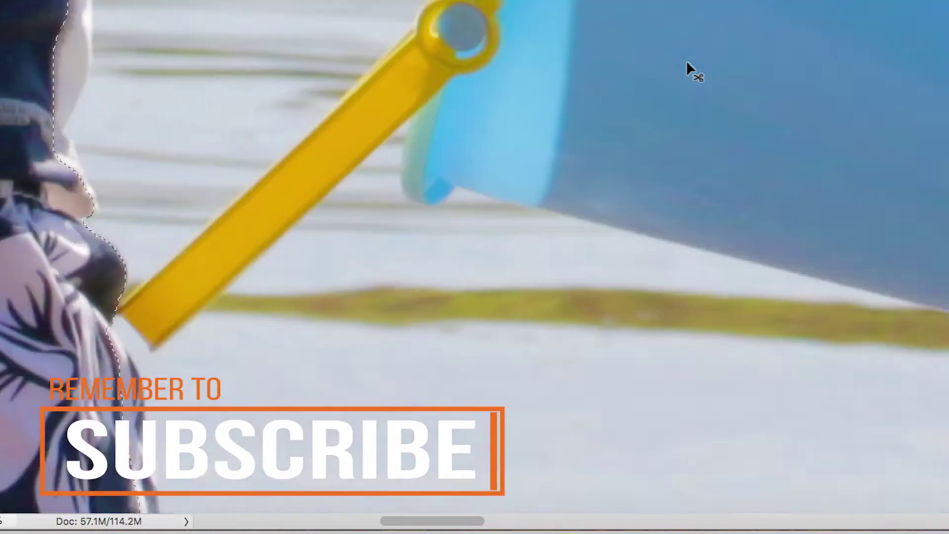
{"action": "key", "text": "super+minus"}
{"action": "key", "text": "super+plus"}
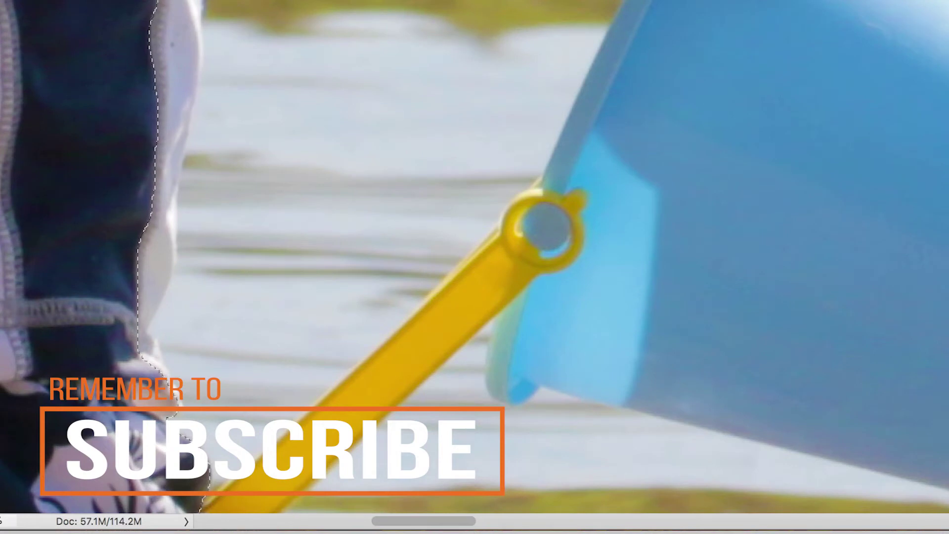
{"action": "key", "text": "super+minus"}
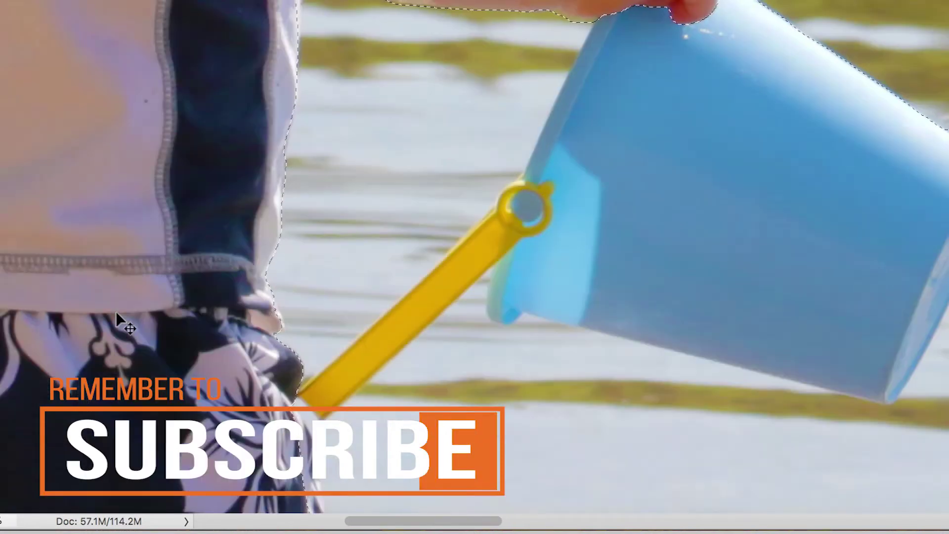
{"action": "key", "text": "super+minus"}
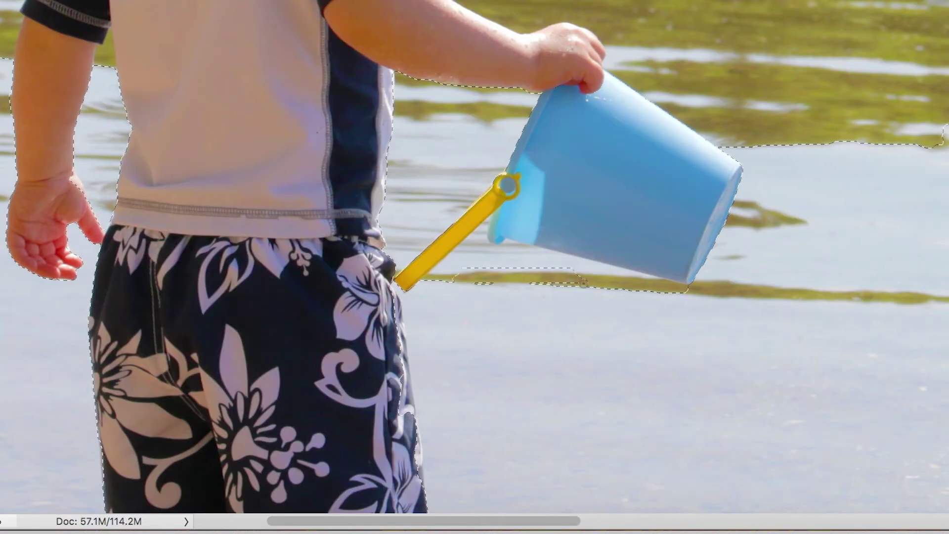
{"action": "key", "text": "super+minus"}
{"action": "key", "text": "super+minus"}
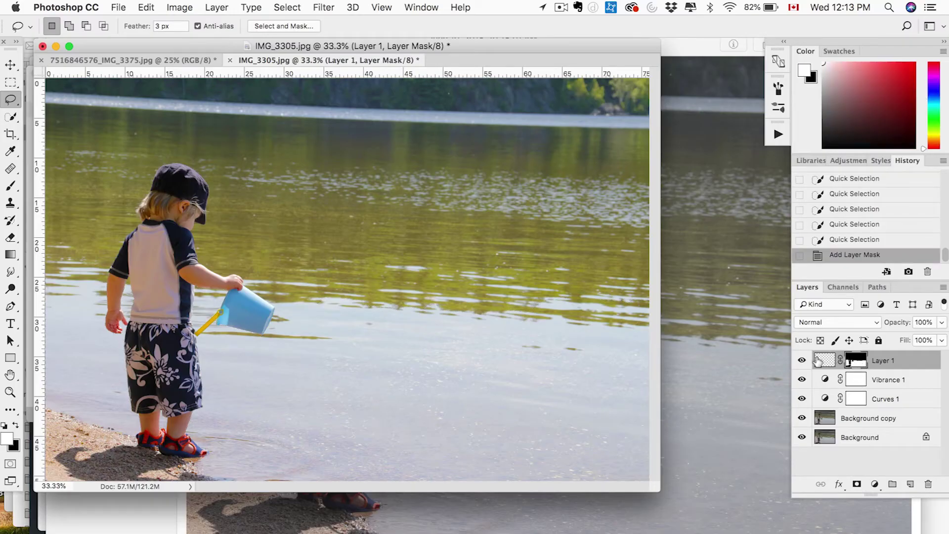
Step: Choose a dark blue foreground color and fill Layer 1's content, not its mask, with it
{"action": "left_click", "coordinate": [820, 360]}
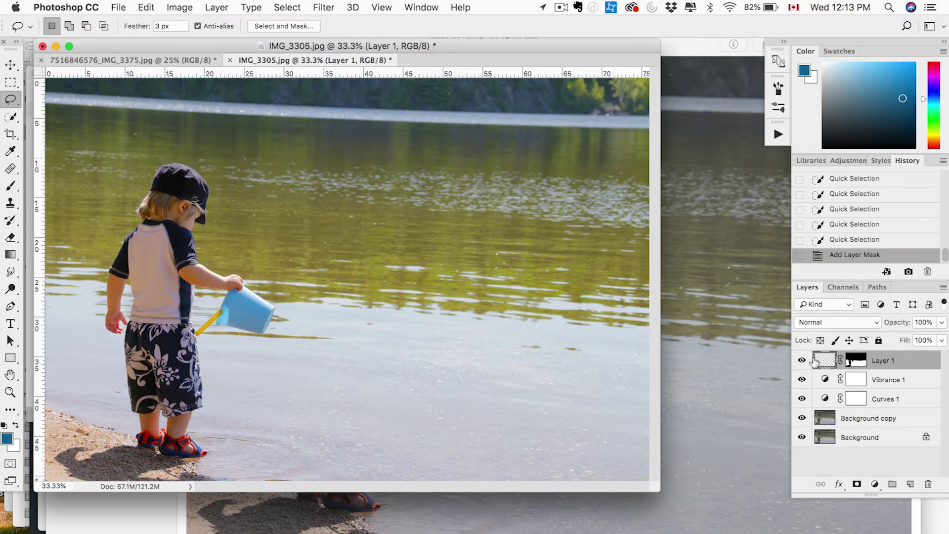
{"action": "left_click", "coordinate": [7, 437]}
{"action": "mouse_move", "coordinate": [625, 242]}
{"action": "left_mouse_down"}
{"action": "mouse_move", "coordinate": [638, 239]}
{"action": "mouse_move", "coordinate": [630, 243]}
{"action": "left_mouse_up"}
{"action": "left_click", "coordinate": [813, 177]}
{"action": "key", "text": "super+BackSpace"}
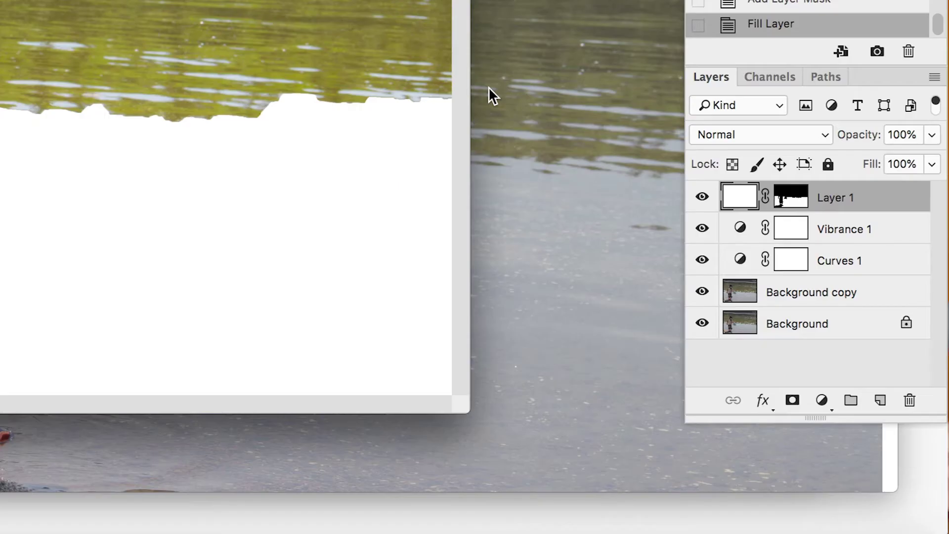
{"action": "key", "text": "alt+BackSpace"}
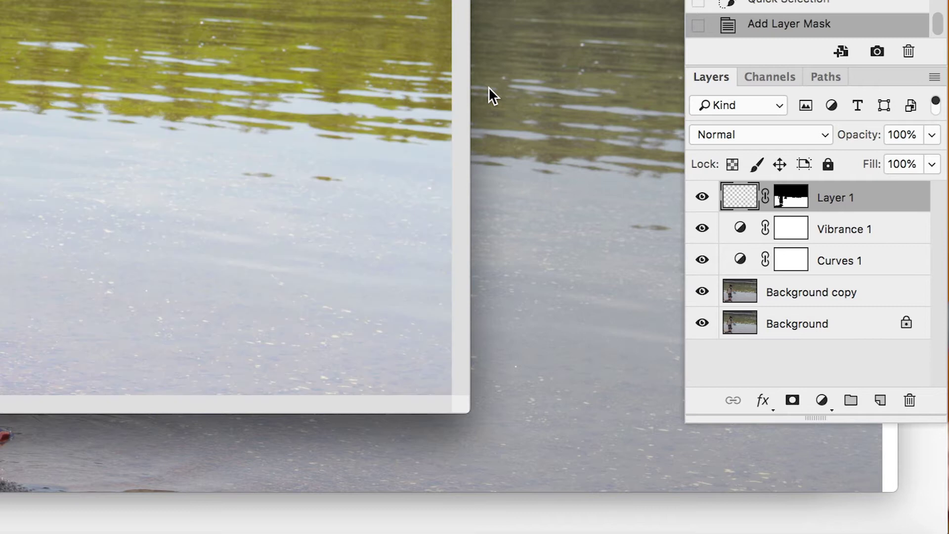
Step: Blend the blue Layer 1 in Overlay mode at 52% opacity
{"action": "left_click", "coordinate": [747, 129]}
{"action": "left_click", "coordinate": [727, 368]}
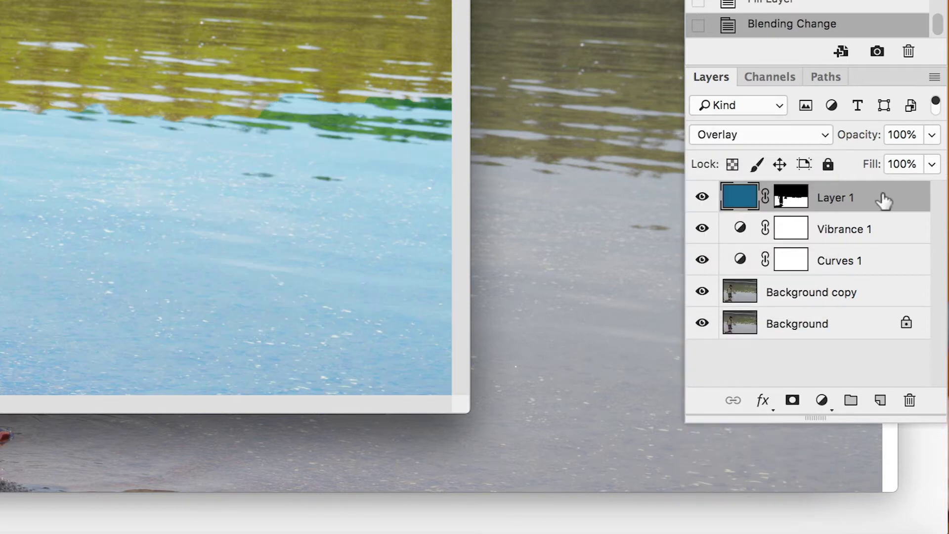
{"action": "left_click", "coordinate": [932, 136]}
{"action": "left_click_drag", "start_coordinate": [889, 163], "coordinate": [886, 163]}
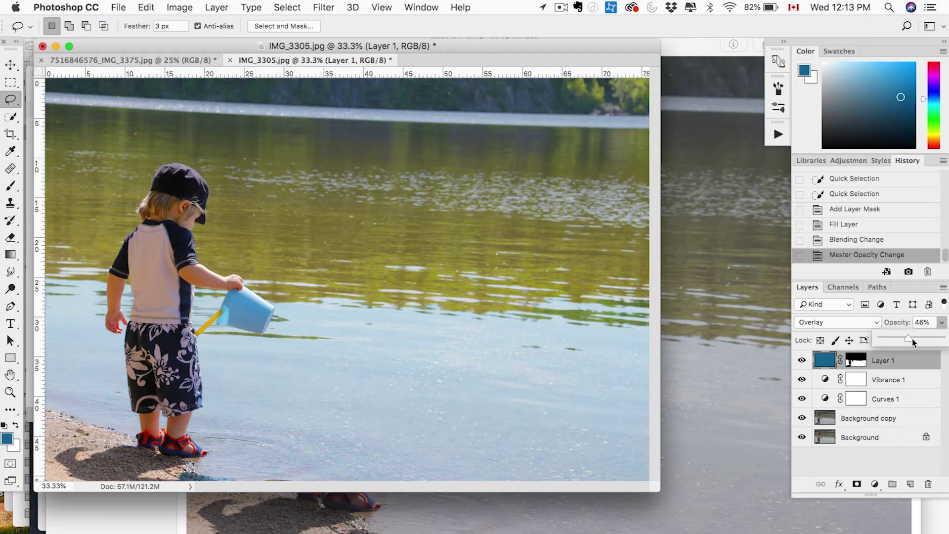
{"action": "left_click_drag", "start_coordinate": [911, 337], "coordinate": [914, 338]}
{"action": "left_click_drag", "start_coordinate": [660, 491], "coordinate": [798, 533]}
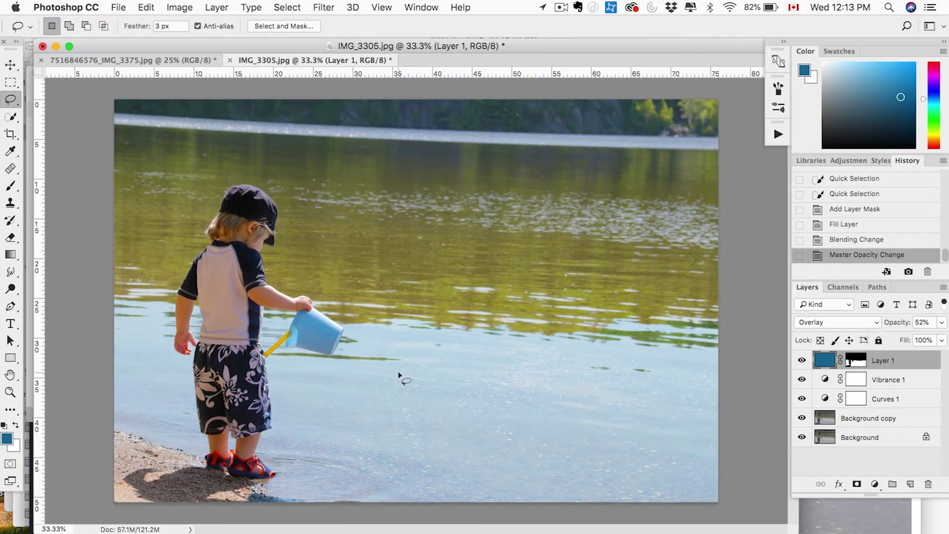
Step: Target Layer 1's mask and set up the Brush tool at 87 px with black paint and 70% opacity
{"action": "key", "text": "super+1"}
{"action": "scroll", "coordinate": [401, 378], "scroll_direction": "down", "scroll_amount": 10}
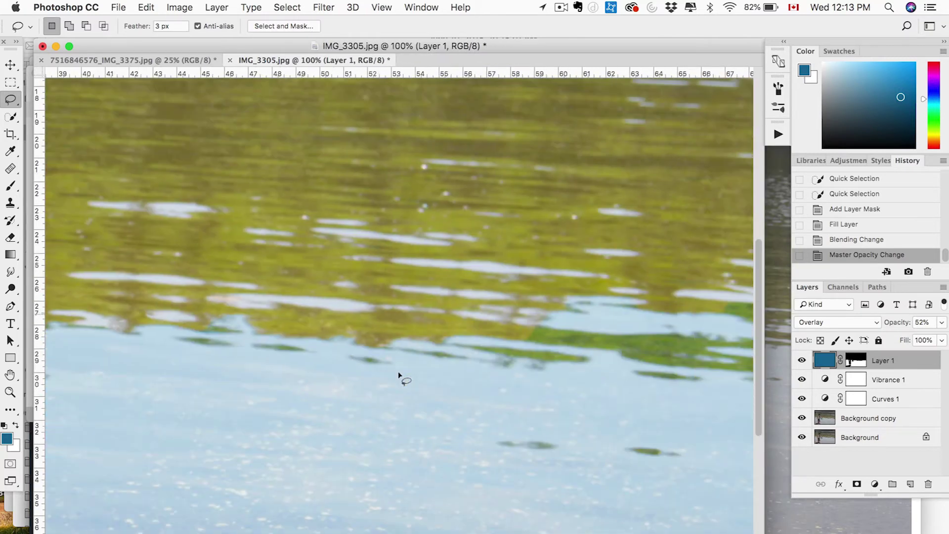
{"action": "scroll", "coordinate": [400, 378], "scroll_direction": "left", "scroll_amount": 15}
{"action": "scroll", "coordinate": [401, 378], "scroll_direction": "right", "scroll_amount": 4}
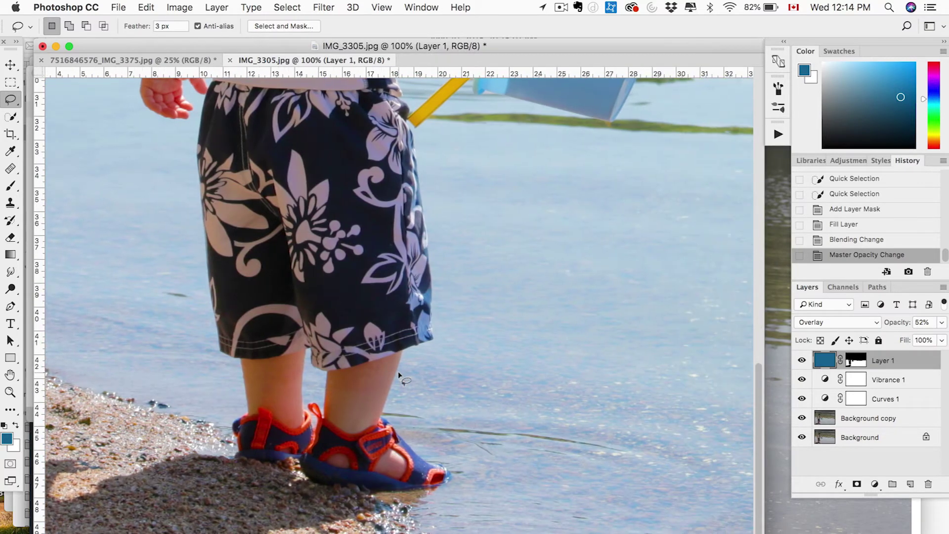
{"action": "left_click", "coordinate": [855, 359]}
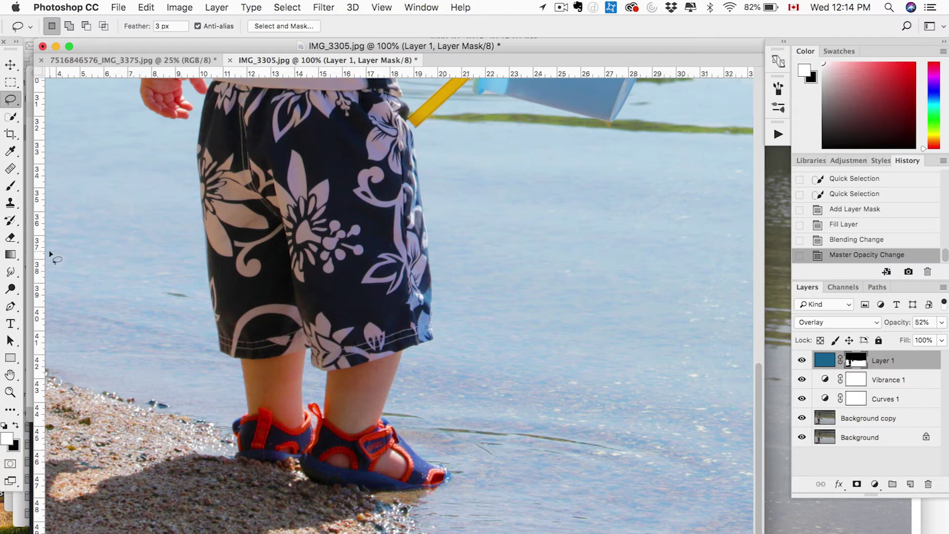
{"action": "left_click", "coordinate": [11, 185]}
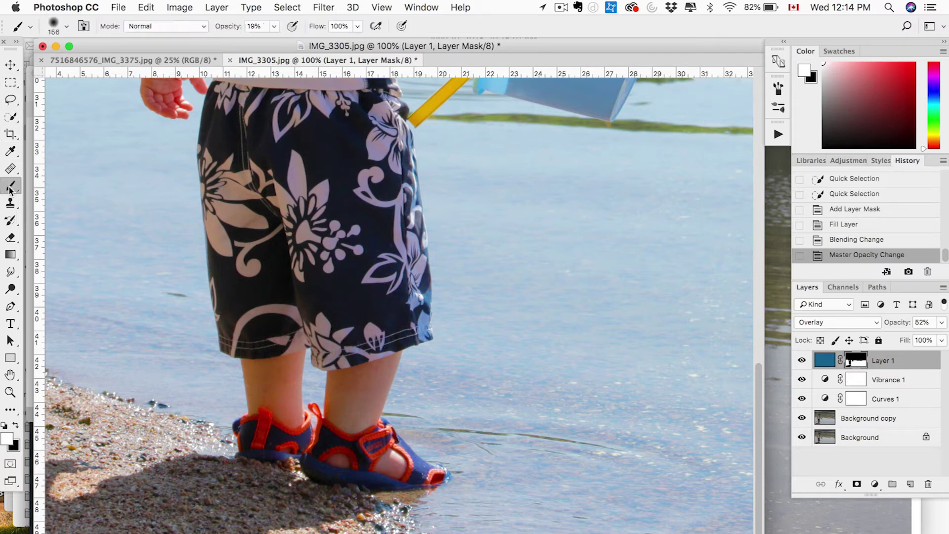
{"action": "left_click", "coordinate": [67, 27]}
{"action": "left_click", "coordinate": [110, 69]}
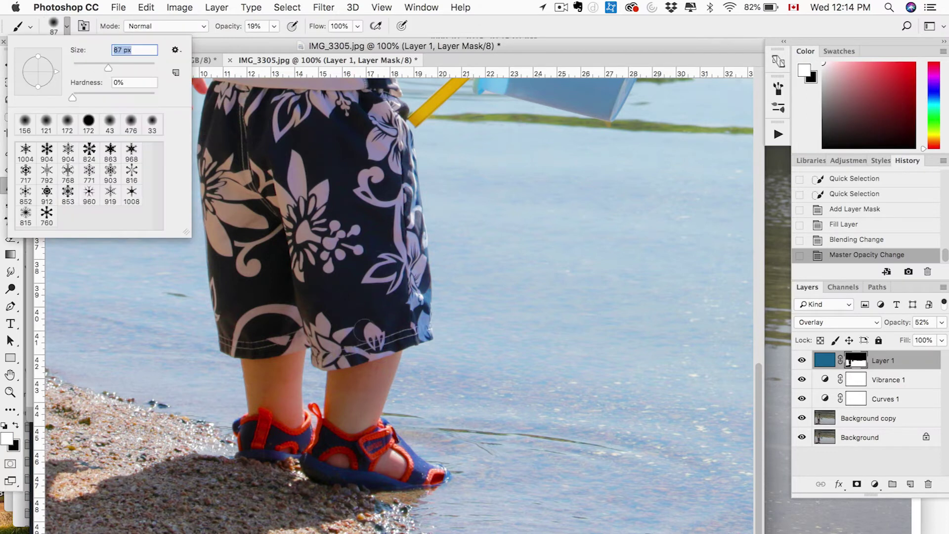
{"action": "left_click", "coordinate": [16, 425]}
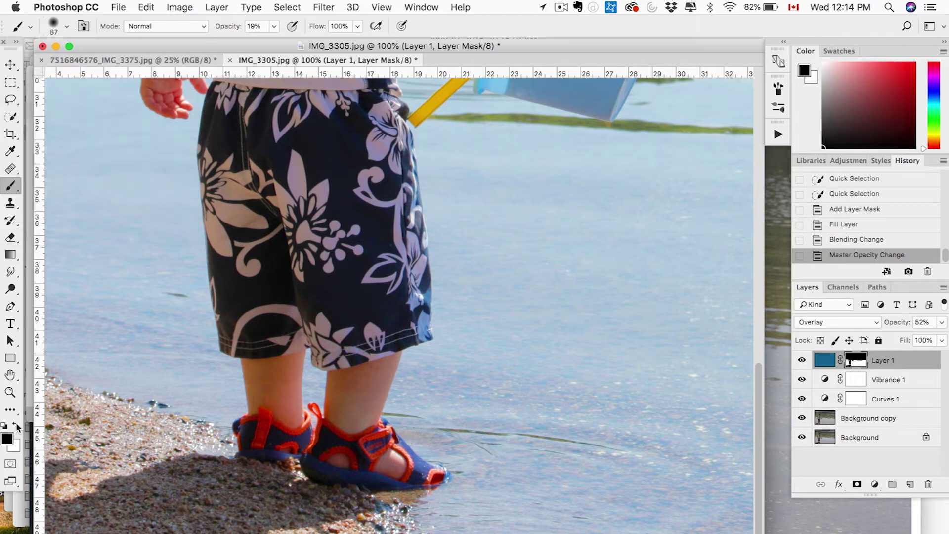
{"action": "left_click", "coordinate": [275, 26]}
{"action": "left_click_drag", "start_coordinate": [275, 41], "coordinate": [304, 42]}
{"action": "key", "text": "Return"}
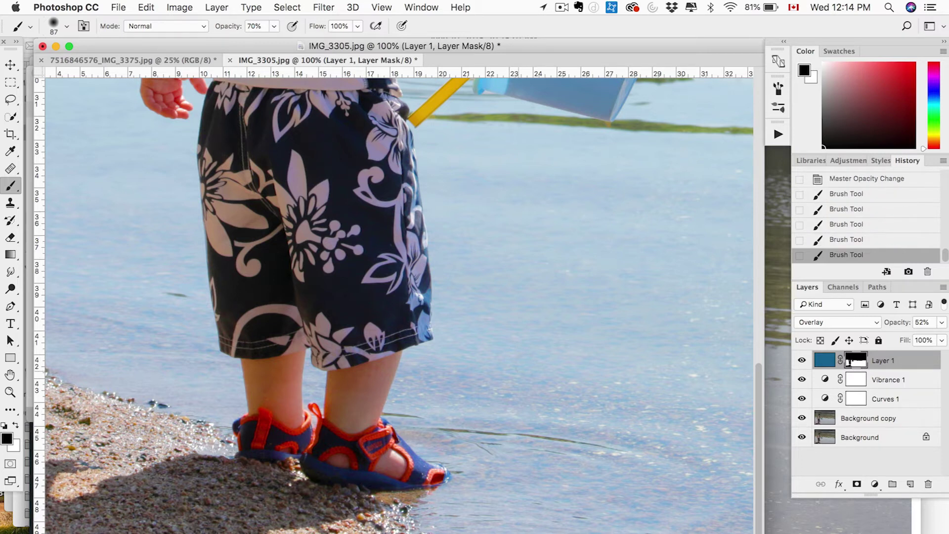
Step: Paint black on Layer 1's mask over the green tree reflections at the edge of the blue water to remove their tint
{"action": "scroll", "coordinate": [526, 365], "scroll_direction": "right", "scroll_amount": 15}
{"action": "scroll", "coordinate": [527, 365], "scroll_direction": "up", "scroll_amount": 6}
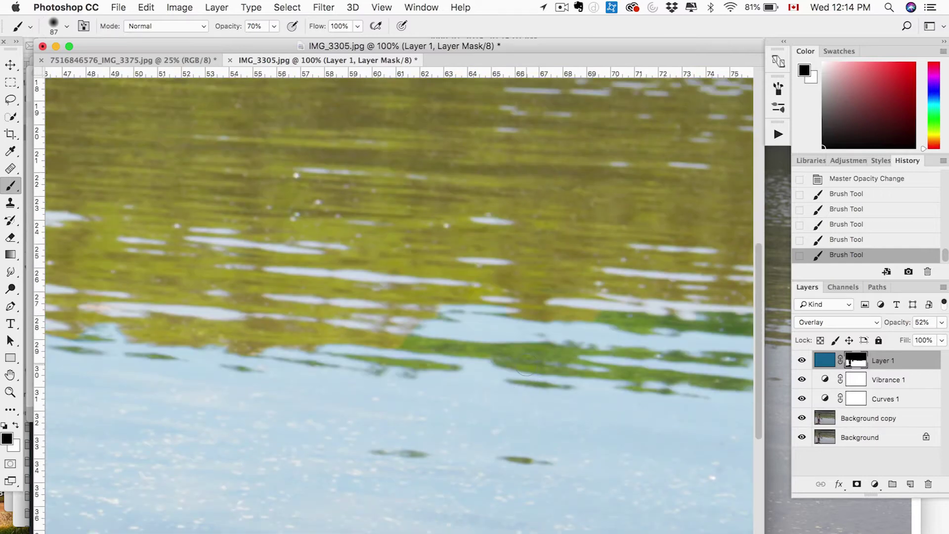
{"action": "left_click_drag", "start_coordinate": [559, 357], "coordinate": [514, 357]}
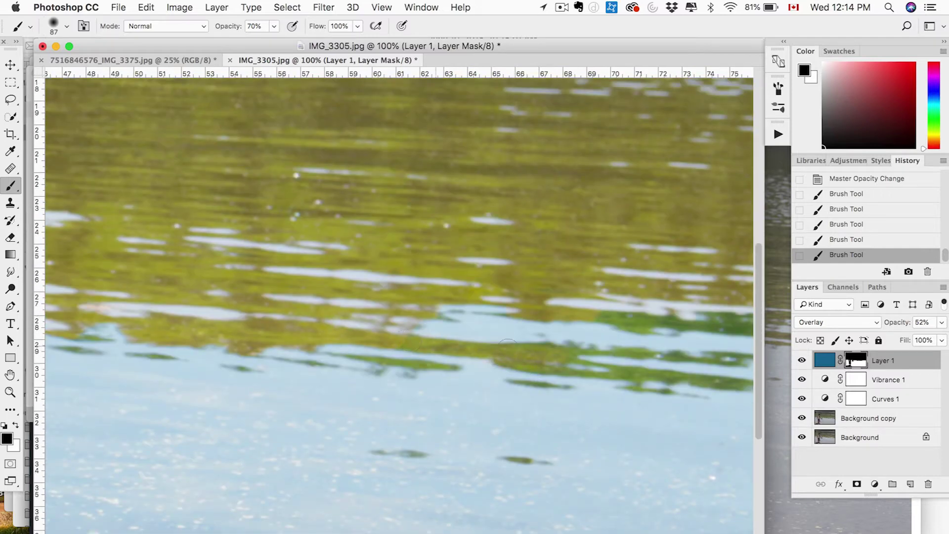
{"action": "left_click_drag", "start_coordinate": [624, 362], "coordinate": [642, 366]}
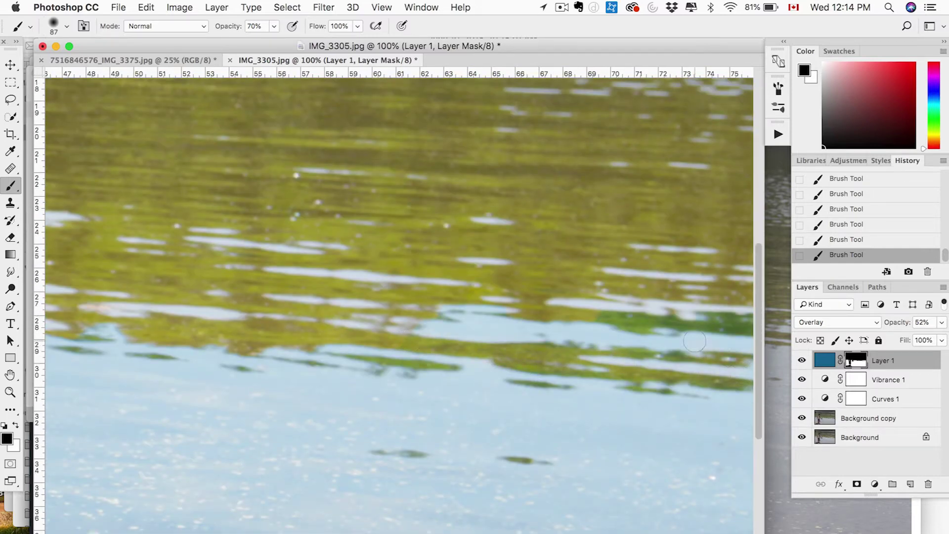
{"action": "left_click_drag", "start_coordinate": [691, 314], "coordinate": [748, 331]}
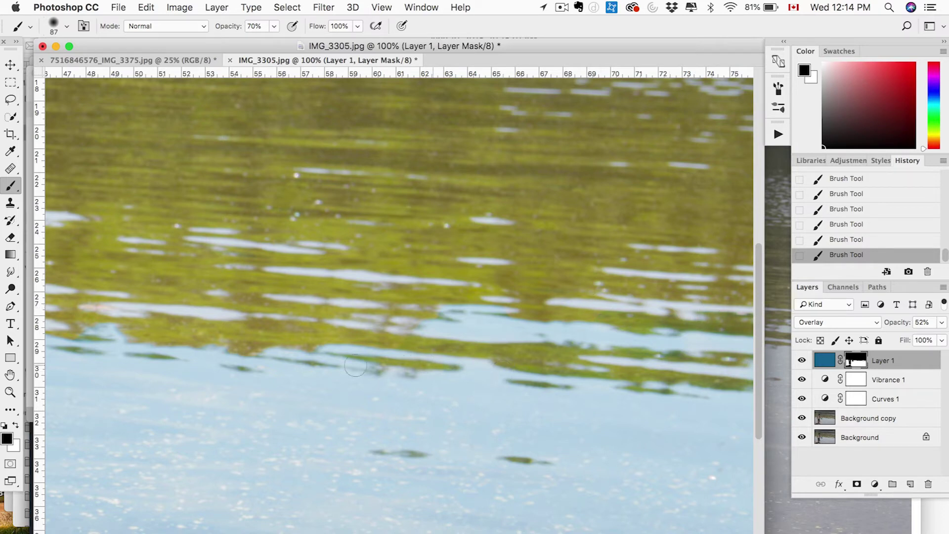
{"action": "key", "text": "super+minus"}
{"action": "key", "text": "super+minus"}
{"action": "key", "text": "super+minus"}
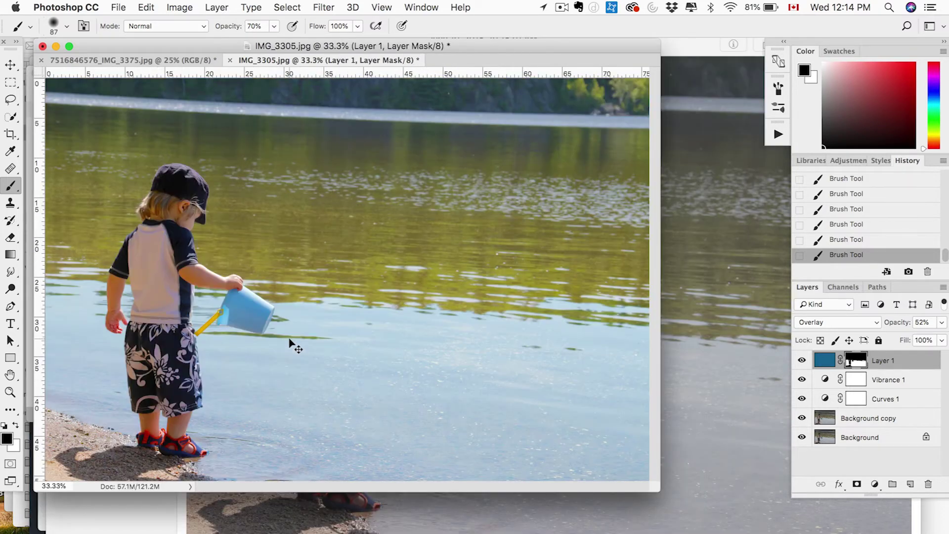
{"action": "key", "text": "super+minus"}
{"action": "key", "text": "super+plus"}
{"action": "left_click_drag", "start_coordinate": [663, 481], "coordinate": [764, 531]}
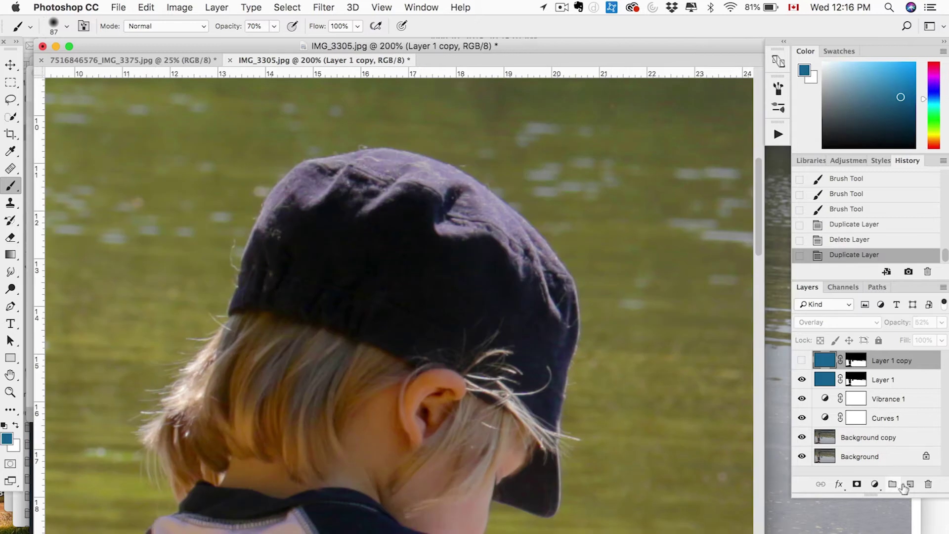
Step: Add an empty layer at the top of the stack, and select the navy hat on the Background copy layer using Quick Selection
{"action": "left_click", "coordinate": [910, 483]}
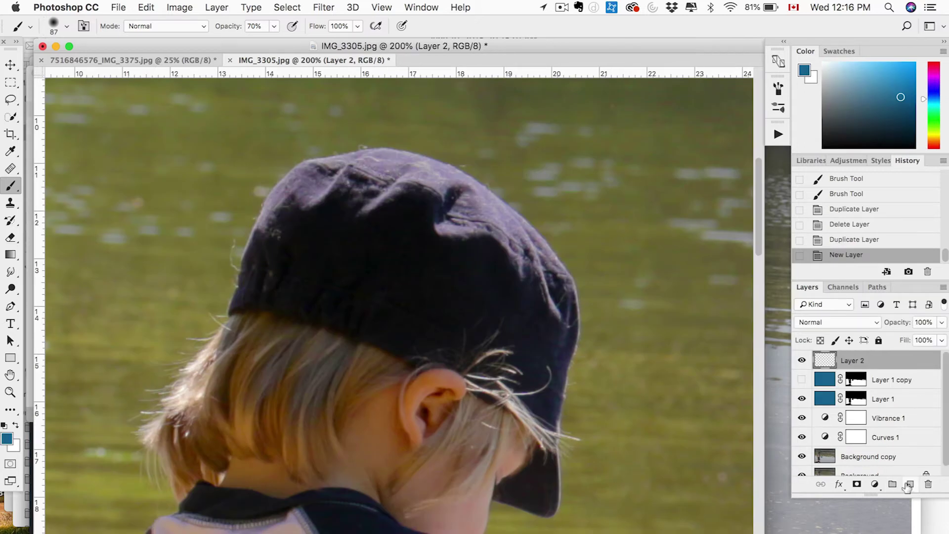
{"action": "key", "text": "w"}
{"action": "left_click", "coordinate": [415, 188]}
{"action": "left_click_drag", "start_coordinate": [516, 285], "coordinate": [517, 286]}
{"action": "left_click", "coordinate": [850, 459]}
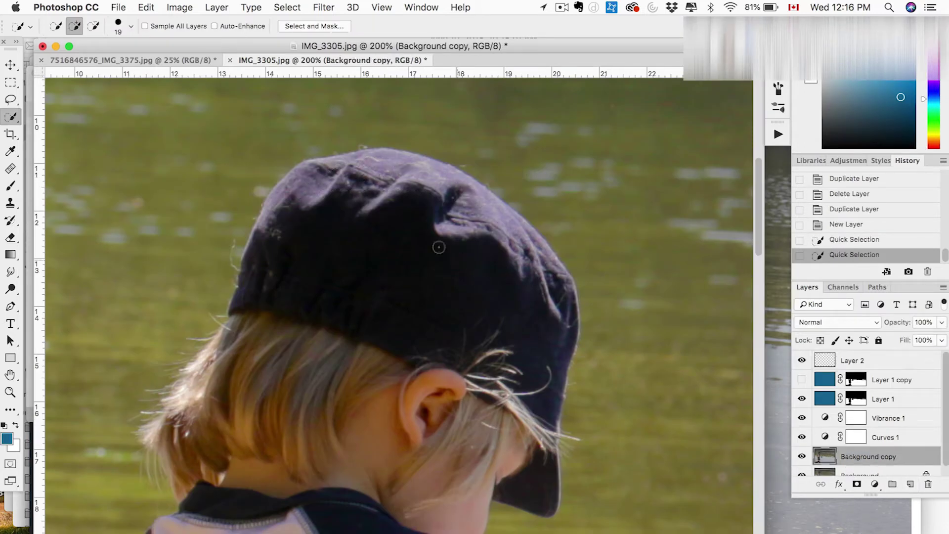
{"action": "mouse_move", "coordinate": [514, 275]}
{"action": "left_mouse_down"}
{"action": "mouse_move", "coordinate": [445, 194]}
{"action": "mouse_move", "coordinate": [308, 176]}
{"action": "mouse_move", "coordinate": [424, 196]}
{"action": "mouse_move", "coordinate": [275, 270]}
{"action": "mouse_move", "coordinate": [402, 288]}
{"action": "left_mouse_up"}
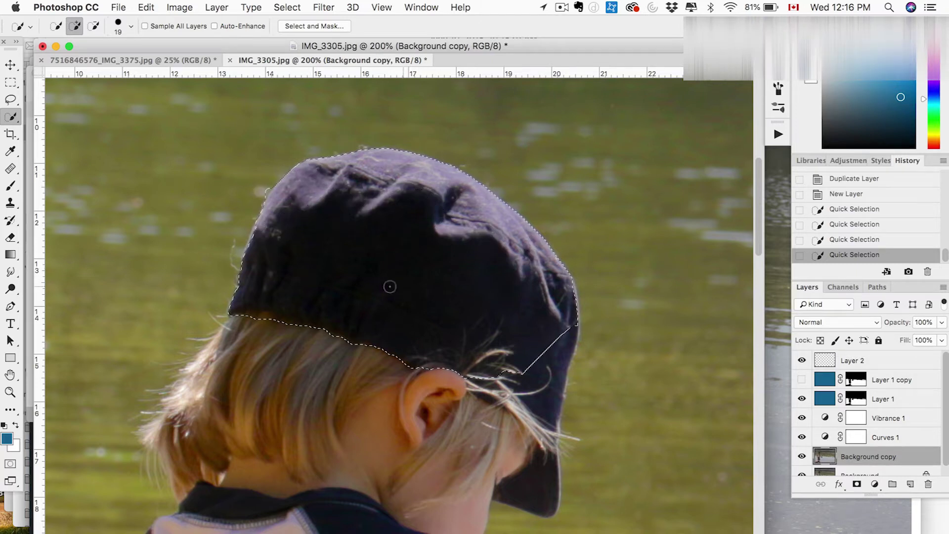
{"action": "left_click_drag", "start_coordinate": [545, 354], "coordinate": [547, 409]}
{"action": "scroll", "coordinate": [547, 409], "scroll_direction": "down", "scroll_amount": 5}
{"action": "left_click_drag", "start_coordinate": [543, 356], "coordinate": [546, 394]}
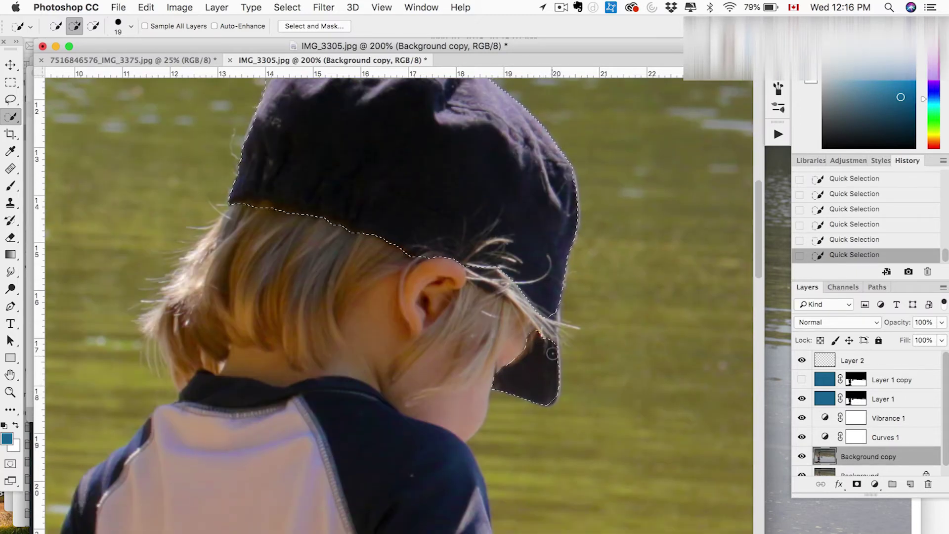
Step: Clean up the hat selection where the brim meets the face and hair, using the Lasso in subtract mode with 3 px feather
{"action": "right_click", "coordinate": [11, 99]}
{"action": "left_click", "coordinate": [54, 100]}
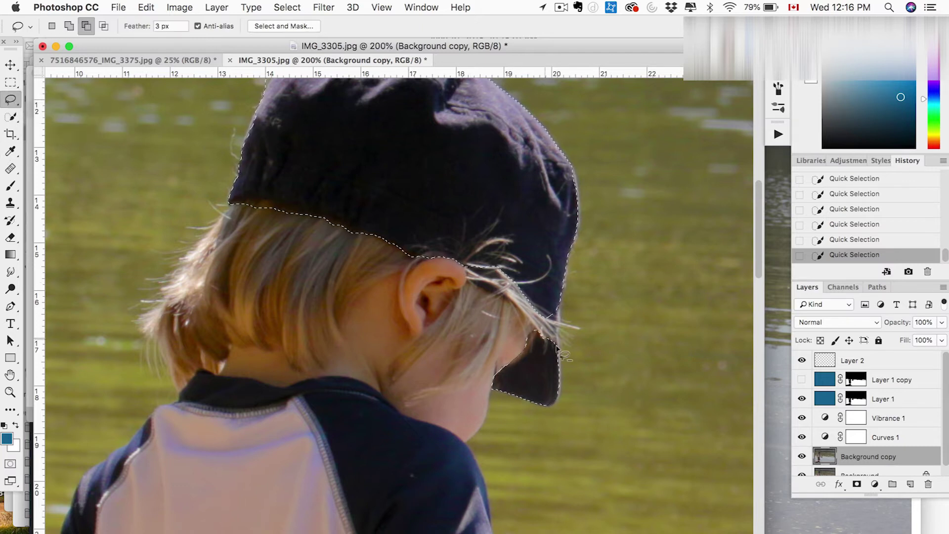
{"action": "mouse_move", "coordinate": [531, 353]}
{"action": "left_mouse_down"}
{"action": "mouse_move", "coordinate": [500, 370]}
{"action": "mouse_move", "coordinate": [511, 322]}
{"action": "left_mouse_up"}
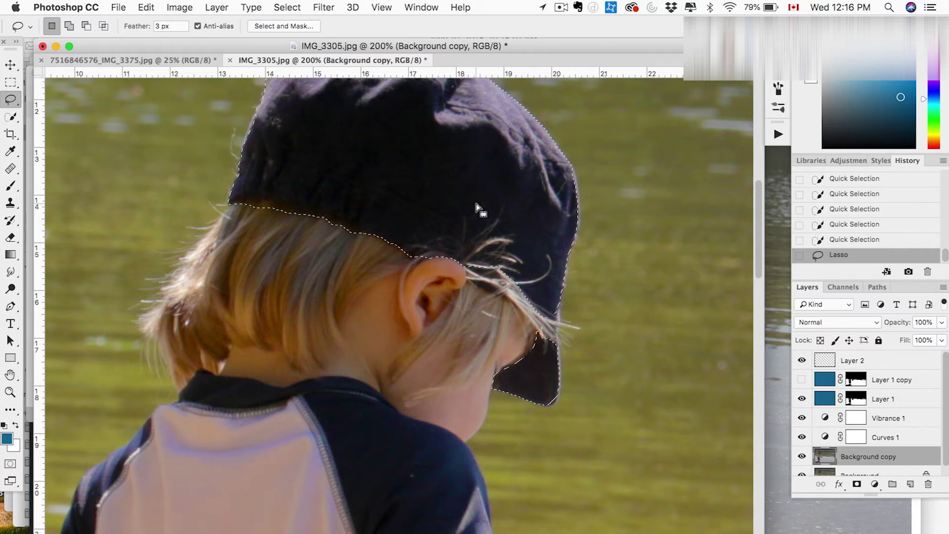
Step: Add a layer mask to Layer 2 from the hat selection
{"action": "scroll", "coordinate": [477, 208], "scroll_direction": "up", "scroll_amount": 5}
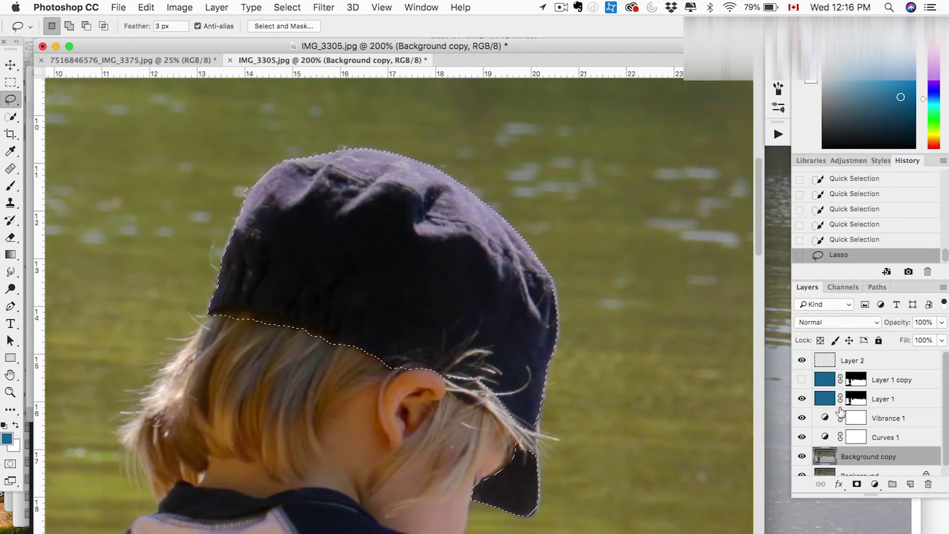
{"action": "left_click", "coordinate": [858, 360]}
{"action": "left_click", "coordinate": [856, 484]}
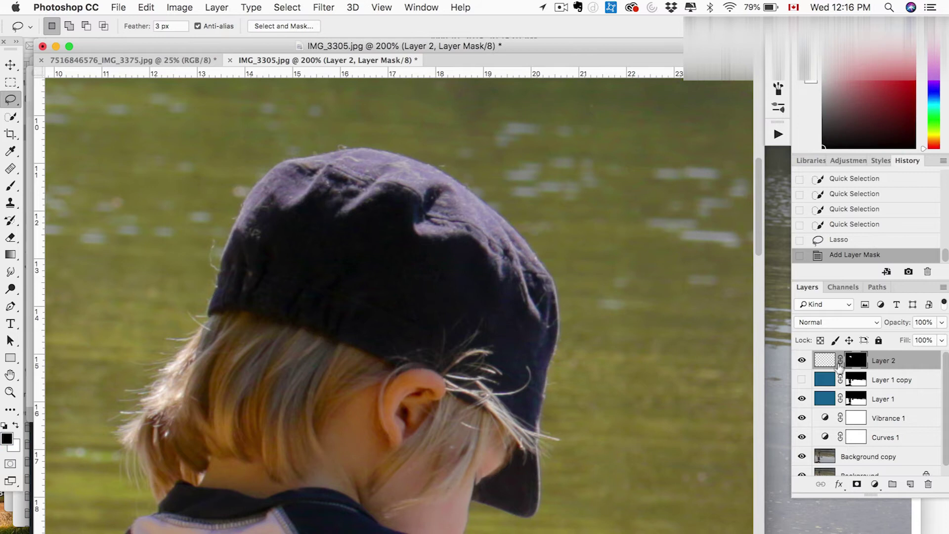
Step: Choose a strong royal blue foreground color and fill Layer 2's content, not its mask, with it
{"action": "left_click", "coordinate": [825, 363]}
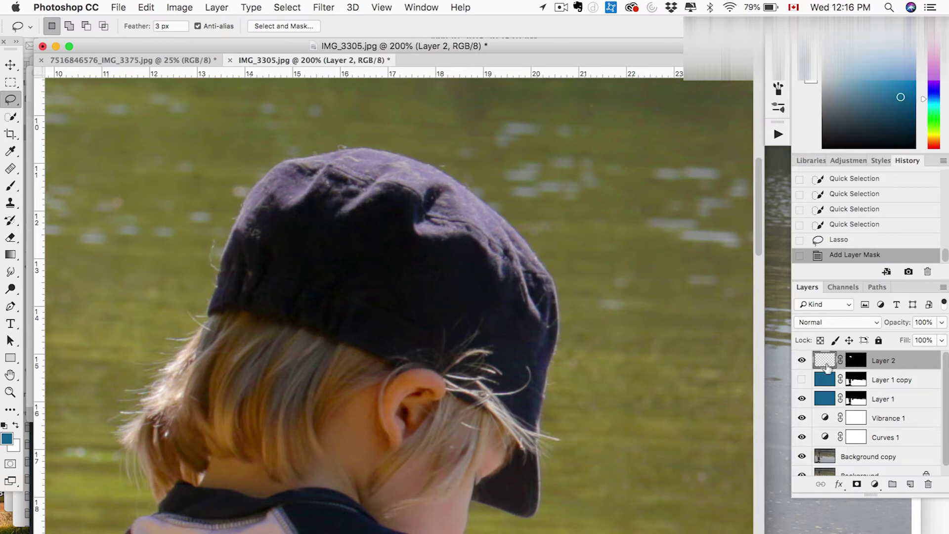
{"action": "left_click", "coordinate": [7, 438]}
{"action": "left_click", "coordinate": [436, 208]}
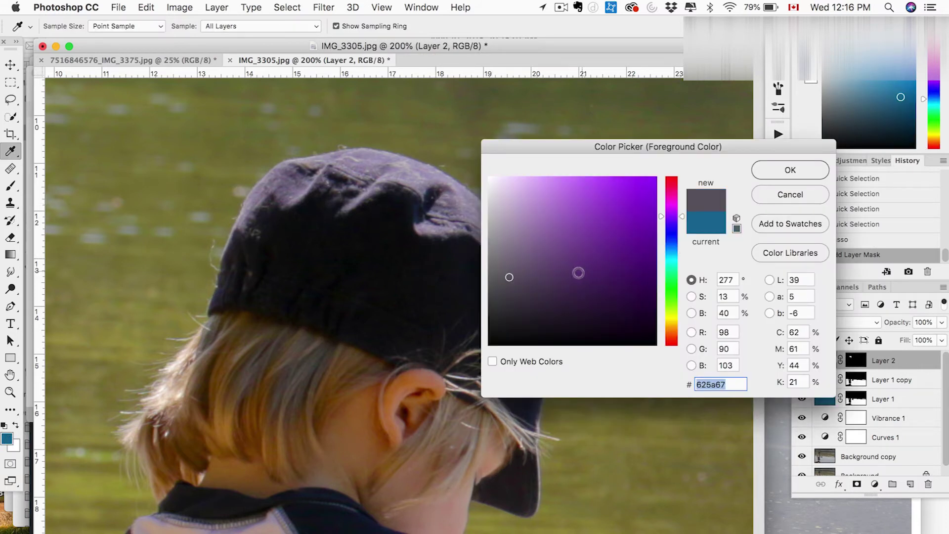
{"action": "mouse_move", "coordinate": [676, 230]}
{"action": "left_mouse_down"}
{"action": "mouse_move", "coordinate": [675, 251]}
{"action": "mouse_move", "coordinate": [673, 242]}
{"action": "mouse_move", "coordinate": [627, 245]}
{"action": "mouse_move", "coordinate": [639, 240]}
{"action": "left_mouse_up"}
{"action": "left_click", "coordinate": [783, 174]}
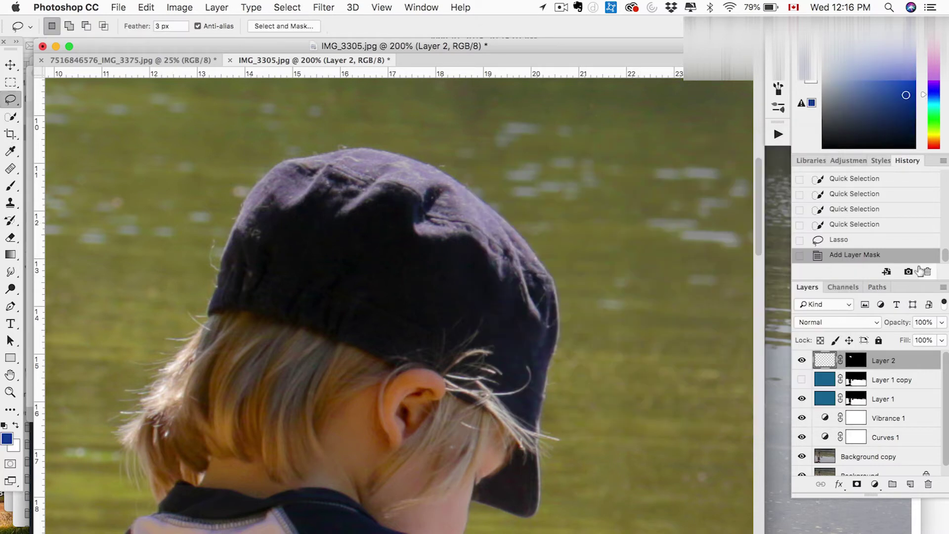
{"action": "key", "text": "alt+BackSpace"}
Step: Blend the blue hat layer in Soft Light mode at 80% opacity
{"action": "left_click", "coordinate": [837, 322]}
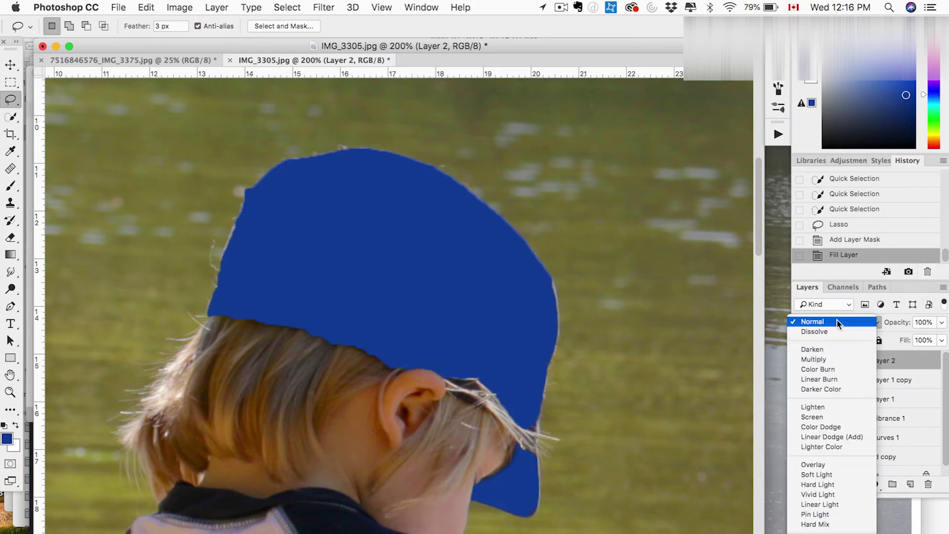
{"action": "left_click", "coordinate": [816, 475]}
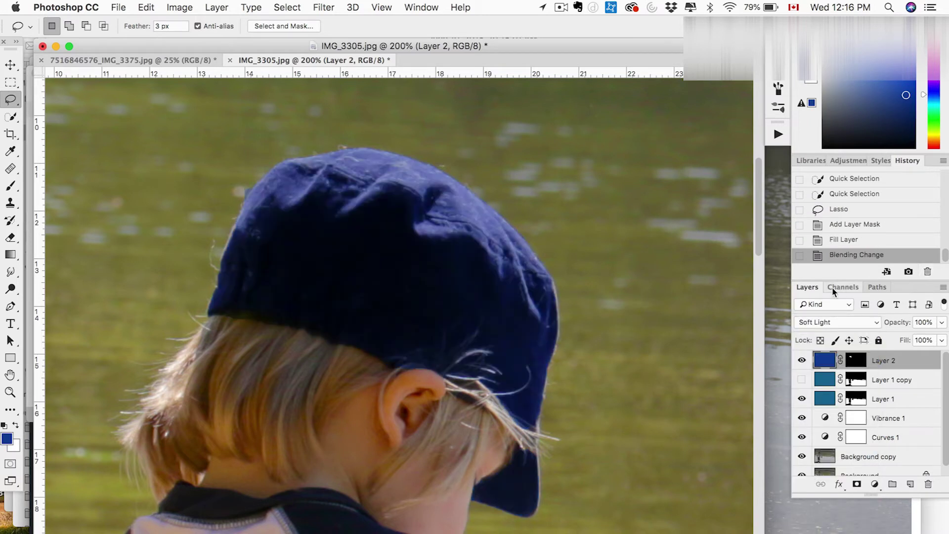
{"action": "key", "text": "super+minus"}
{"action": "key", "text": "super+minus"}
{"action": "key", "text": "super+minus"}
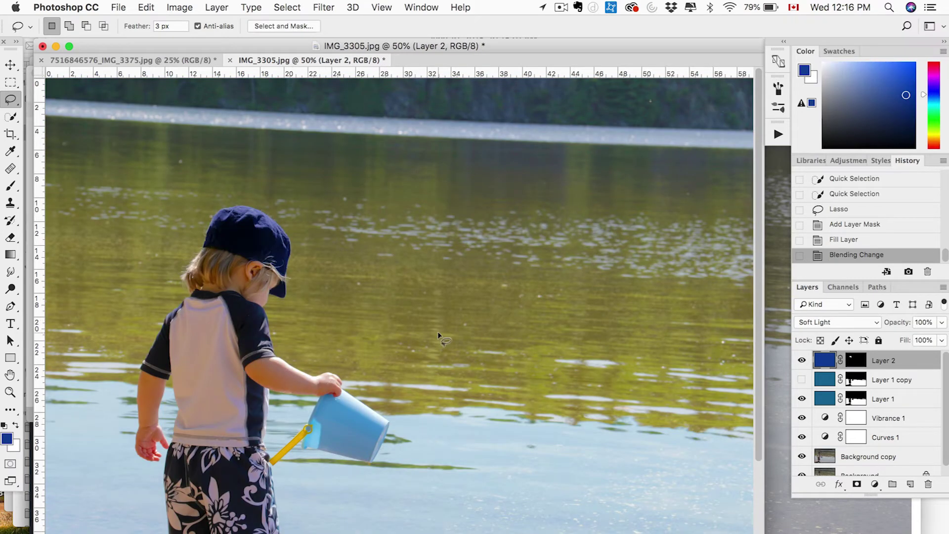
{"action": "scroll", "coordinate": [438, 335], "scroll_direction": "down", "scroll_amount": 2}
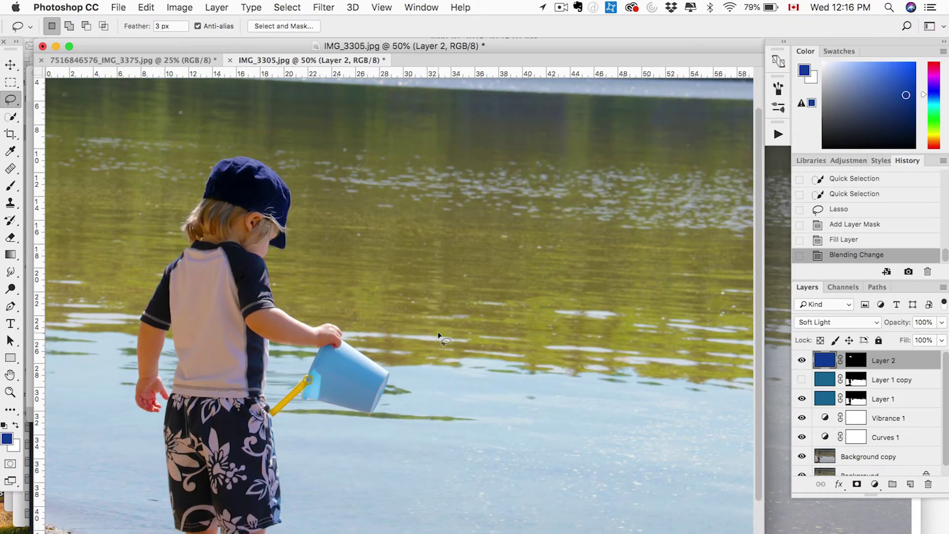
{"action": "left_click", "coordinate": [941, 322]}
{"action": "left_click_drag", "start_coordinate": [914, 336], "coordinate": [914, 337]}
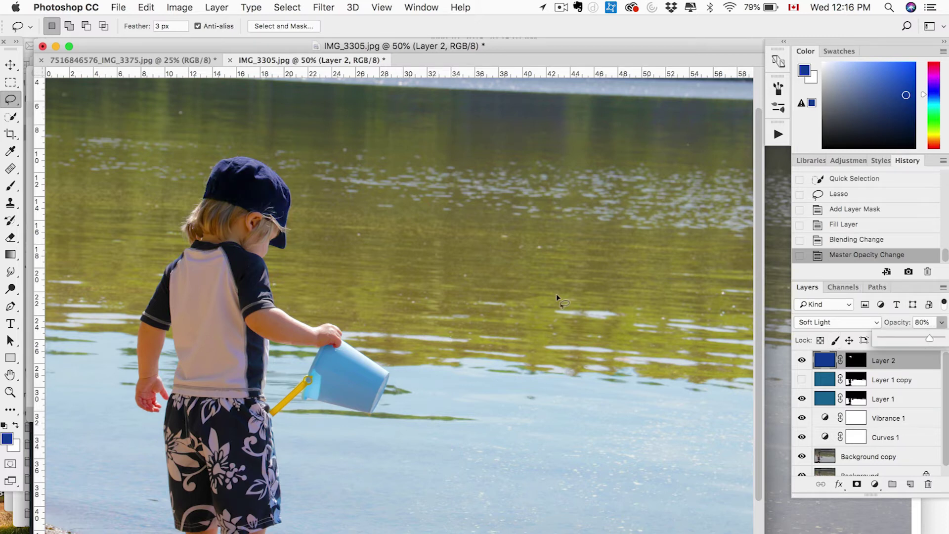
Step: Refine the bucket selection with the Lasso, adding the opening in the handle ring and the bucket edge beside the hand
{"action": "scroll", "coordinate": [557, 297], "scroll_direction": "down", "scroll_amount": 3}
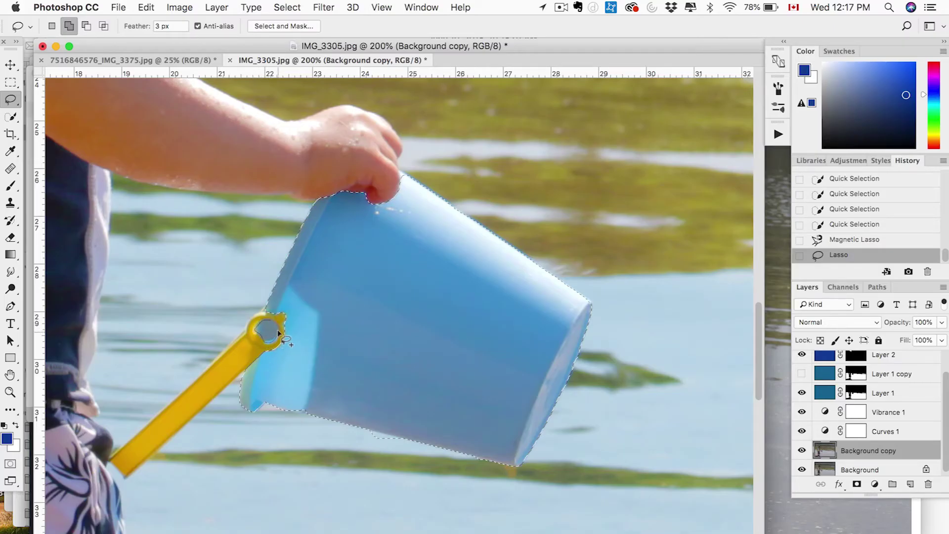
{"action": "left_click_drag", "start_coordinate": [274, 325], "coordinate": [267, 327]}
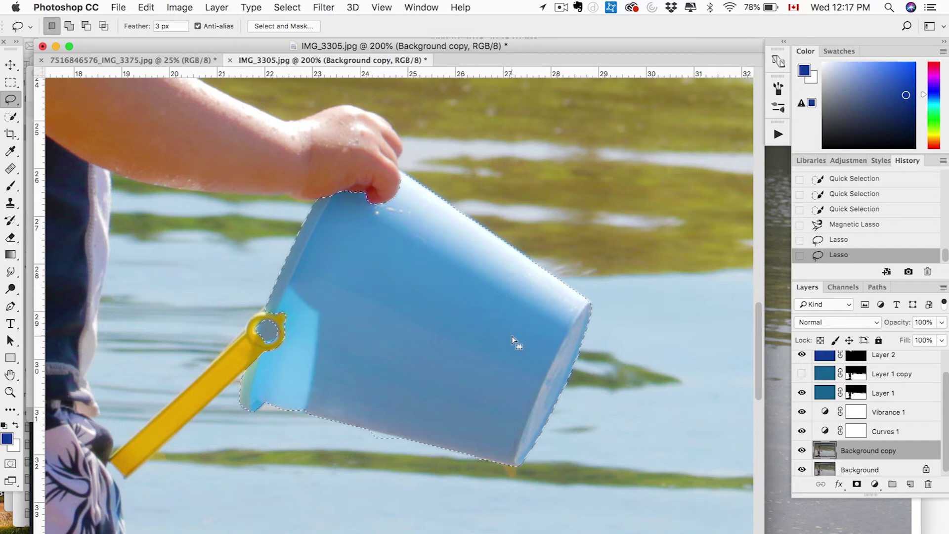
{"action": "key", "text": "shift"}
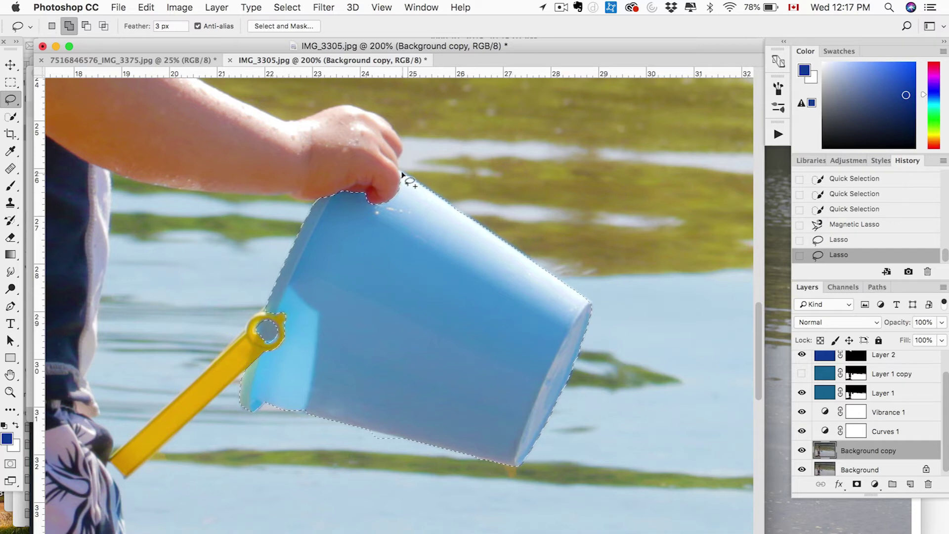
{"action": "mouse_move", "coordinate": [401, 174]}
{"action": "left_mouse_down"}
{"action": "mouse_move", "coordinate": [410, 193]}
{"action": "mouse_move", "coordinate": [403, 177]}
{"action": "left_mouse_up"}
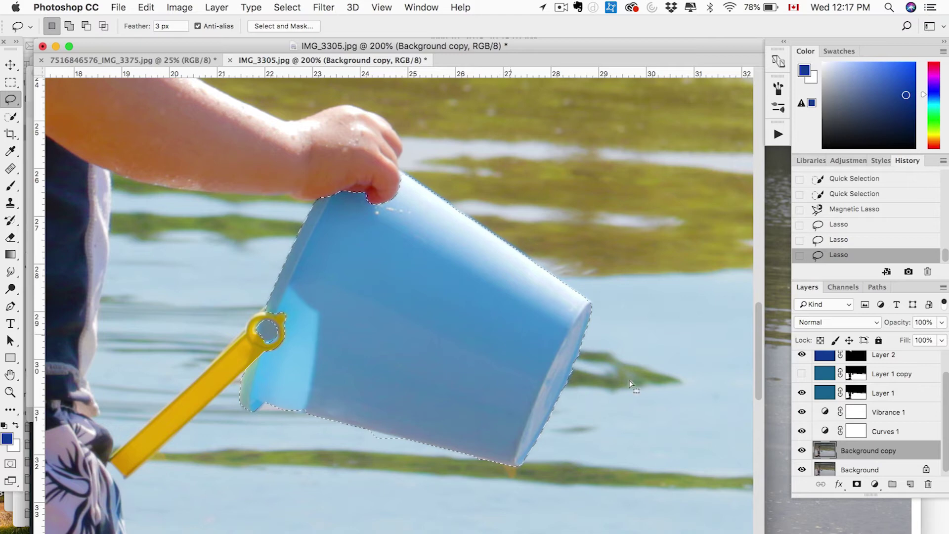
Step: Add an empty layer and, above it, a Hue/Saturation adjustment layer masked to the bucket, keeping its settings clear of the bucket
{"action": "key", "text": "super+alt+shift+n"}
{"action": "left_click", "coordinate": [874, 484]}
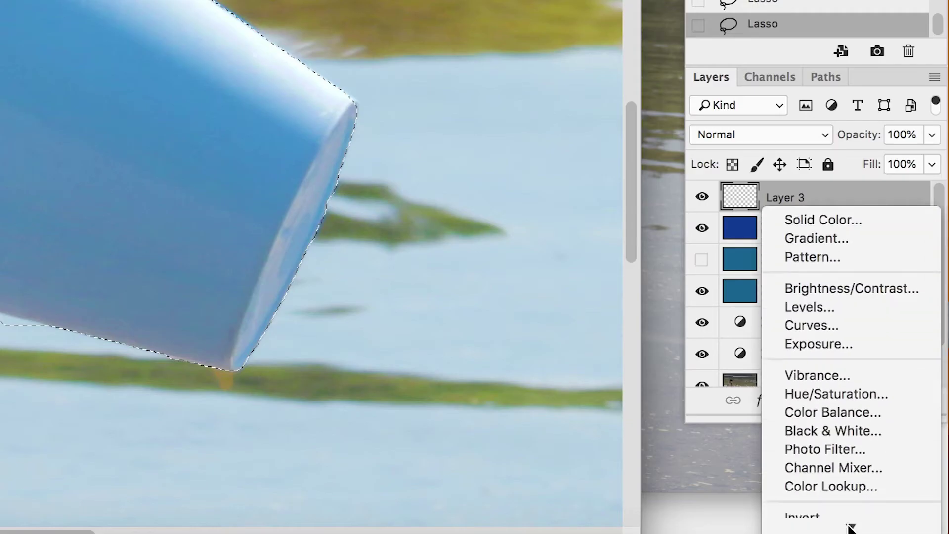
{"action": "left_click", "coordinate": [842, 372]}
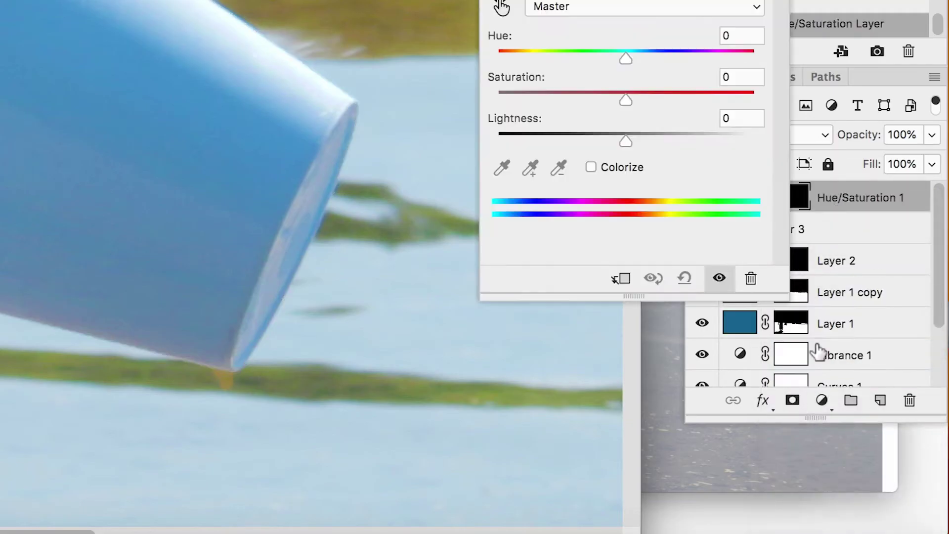
{"action": "left_click_drag", "start_coordinate": [593, 0], "coordinate": [429, 0]}
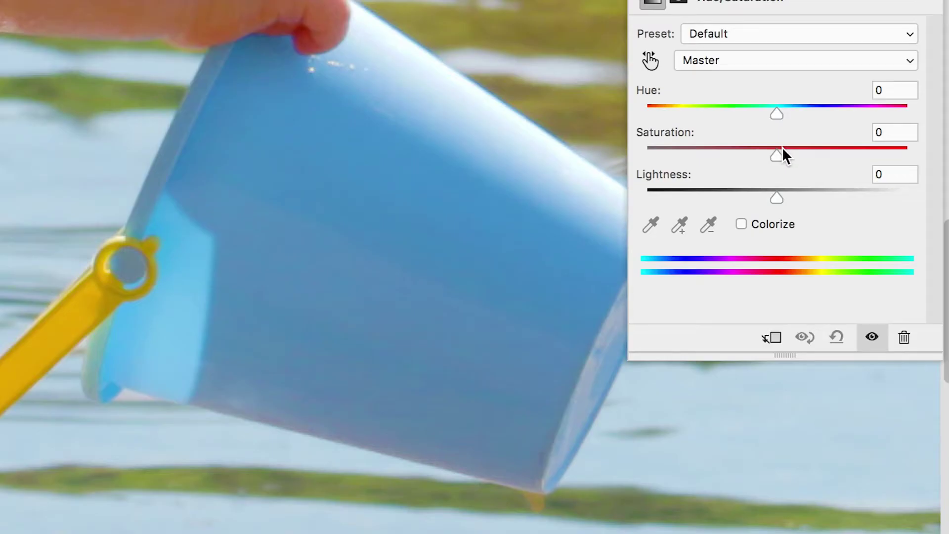
{"action": "left_click_drag", "start_coordinate": [467, 35], "coordinate": [506, 32]}
Step: Recolor the bucket green with Hue -77, Saturation +29 and Lightness -12
{"action": "left_click_drag", "start_coordinate": [819, 147], "coordinate": [776, 154]}
{"action": "left_click_drag", "start_coordinate": [776, 114], "coordinate": [750, 113]}
{"action": "left_click_drag", "start_coordinate": [776, 155], "coordinate": [802, 150]}
{"action": "left_click_drag", "start_coordinate": [749, 112], "coordinate": [701, 112]}
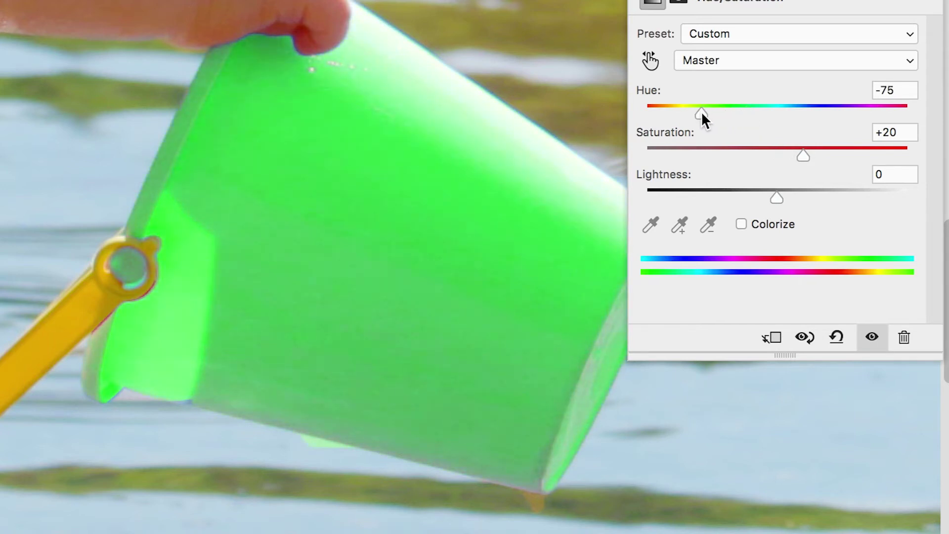
{"action": "left_click_drag", "start_coordinate": [803, 155], "coordinate": [815, 156]}
{"action": "left_click_drag", "start_coordinate": [769, 197], "coordinate": [761, 194]}
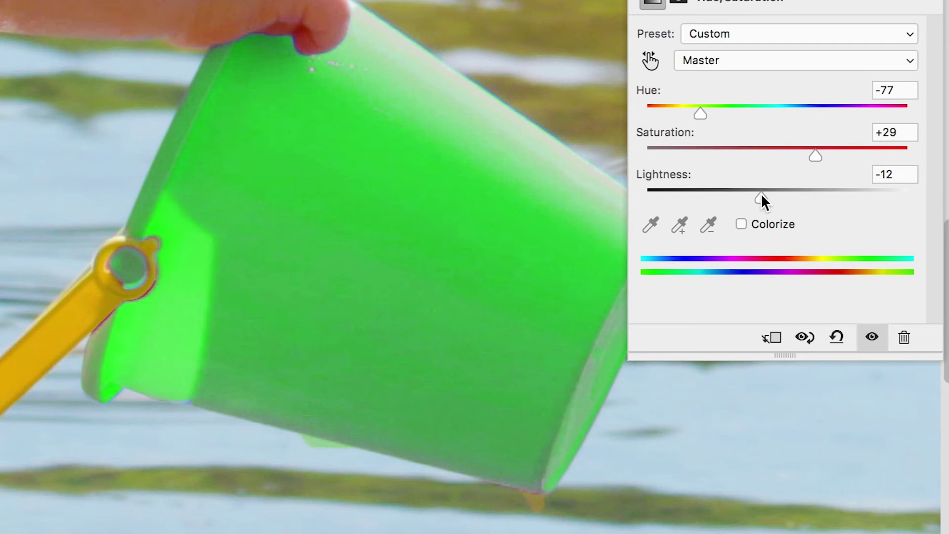
{"action": "key", "text": "ctrl+minus"}
{"action": "key", "text": "ctrl+minus"}
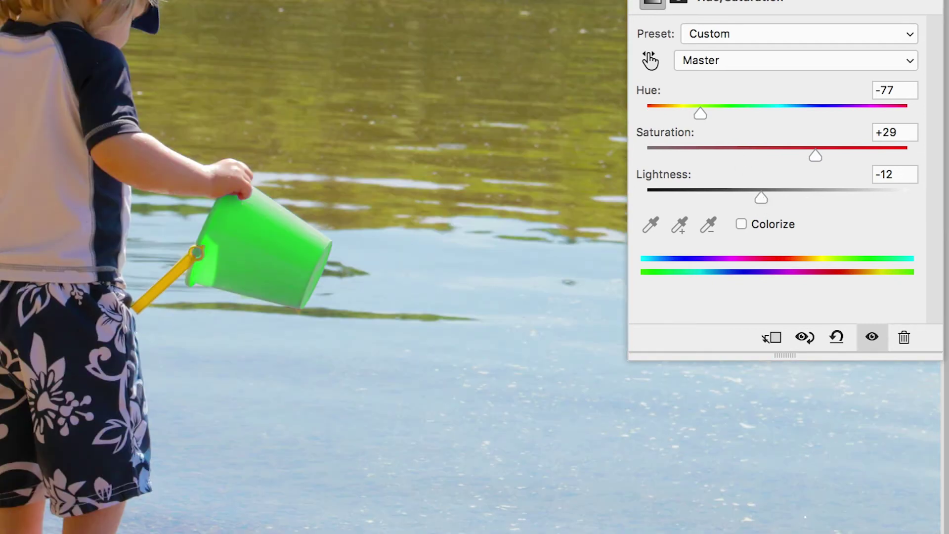
Step: Turn the bucket red by setting Hue to +157 and Lightness to -4, and close the adjustment's settings
{"action": "left_click_drag", "start_coordinate": [702, 118], "coordinate": [890, 112]}
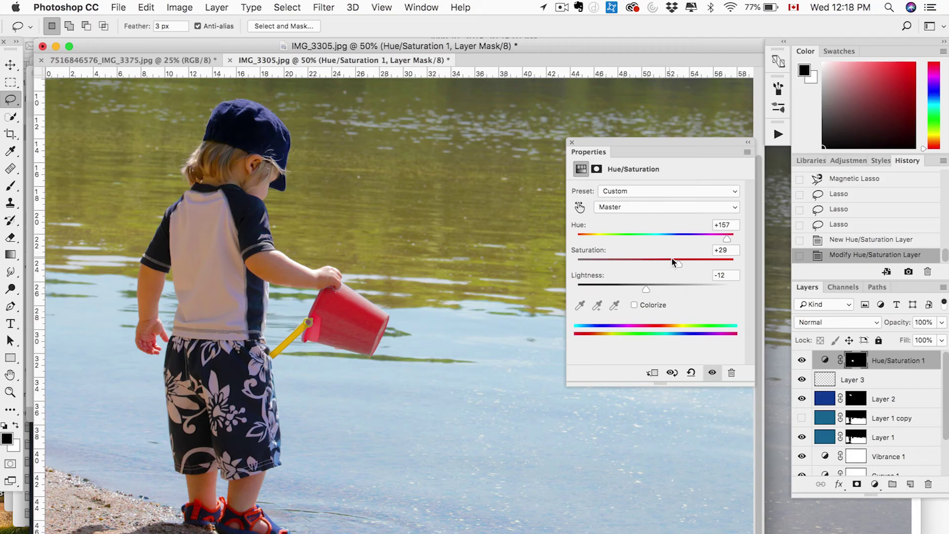
{"action": "left_click_drag", "start_coordinate": [683, 262], "coordinate": [651, 284]}
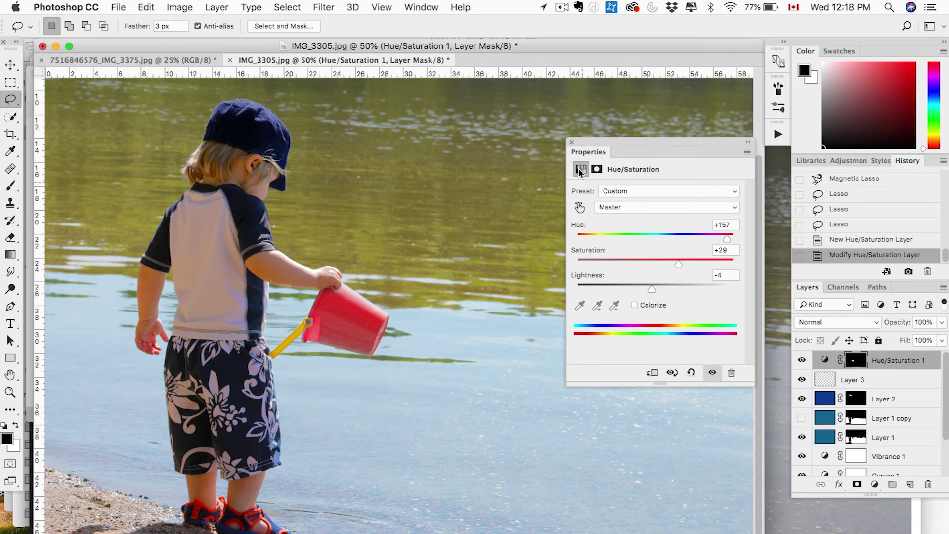
{"action": "left_click", "coordinate": [571, 144]}
{"action": "key", "text": "super+minus"}
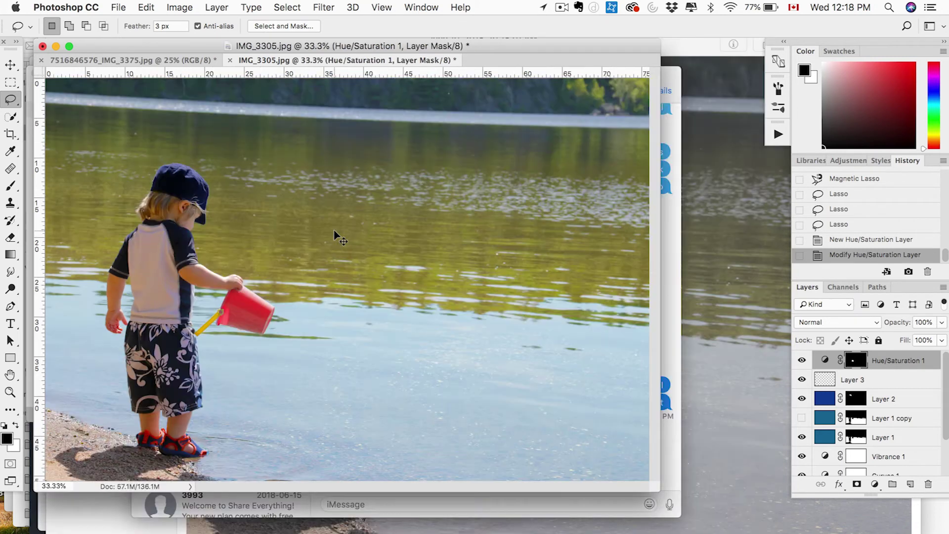
{"action": "key", "text": "super+plus"}
{"action": "key", "text": "super+plus"}
{"action": "key", "text": "super+plus"}
{"action": "key", "text": "super+plus"}
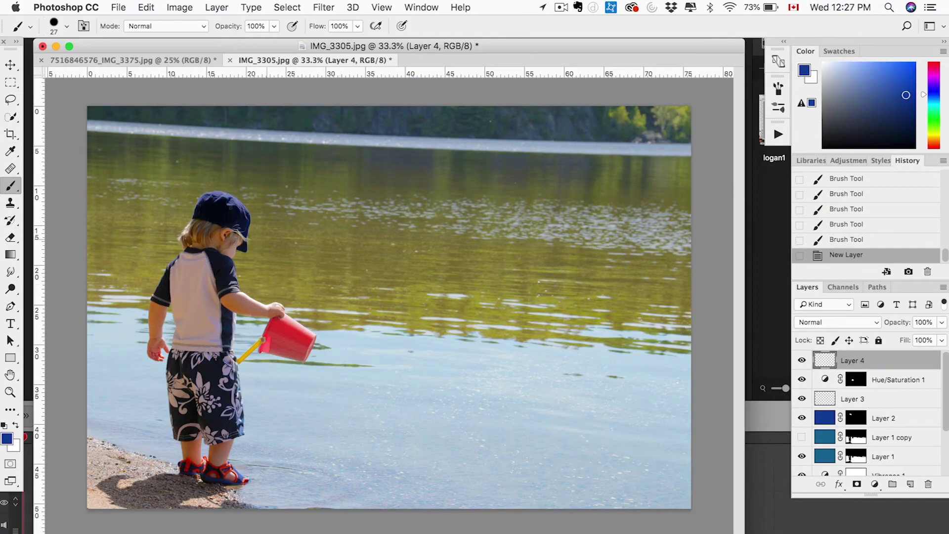
Step: Choose a bright, fully saturated golden yellow as the foreground color
{"action": "left_click", "coordinate": [10, 439]}
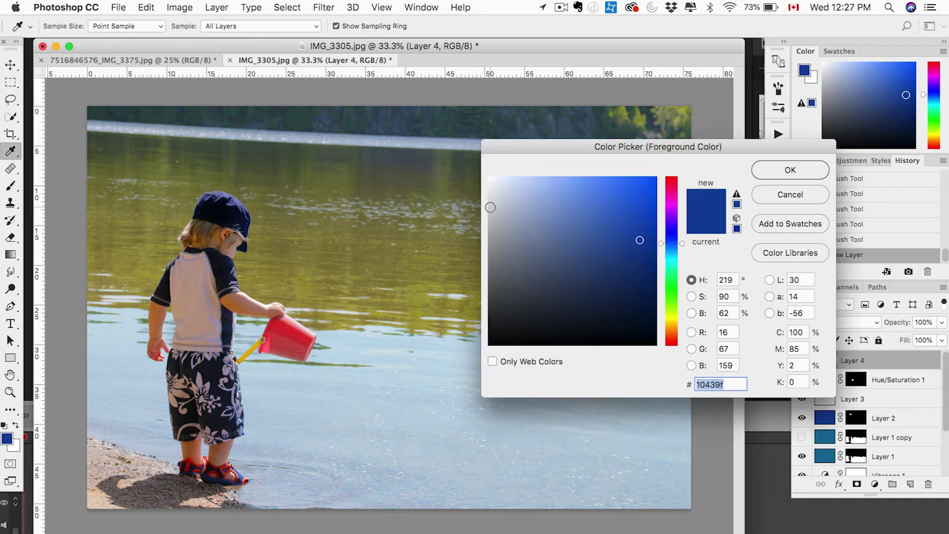
{"action": "left_click_drag", "start_coordinate": [670, 308], "coordinate": [669, 321]}
{"action": "left_click_drag", "start_coordinate": [631, 218], "coordinate": [658, 176]}
{"action": "left_click", "coordinate": [778, 166]}
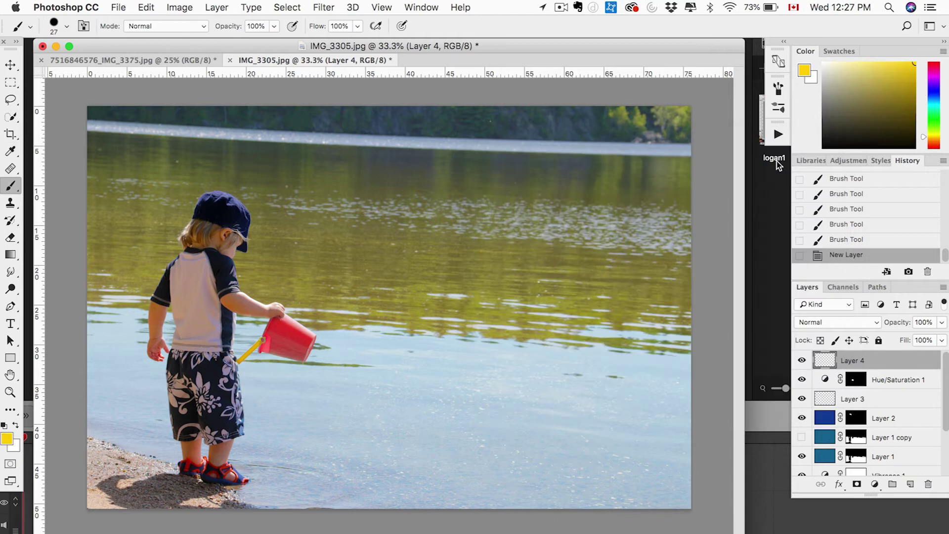
Step: Paint yellow over the upper right part of the photo on Layer 4 with a 1760 px brush at 0% hardness and 100% opacity
{"action": "left_click", "coordinate": [67, 27]}
{"action": "mouse_move", "coordinate": [101, 67]}
{"action": "left_mouse_down"}
{"action": "mouse_move", "coordinate": [126, 67]}
{"action": "mouse_move", "coordinate": [29, 90]}
{"action": "left_mouse_up"}
{"action": "left_click_drag", "start_coordinate": [125, 68], "coordinate": [145, 68]}
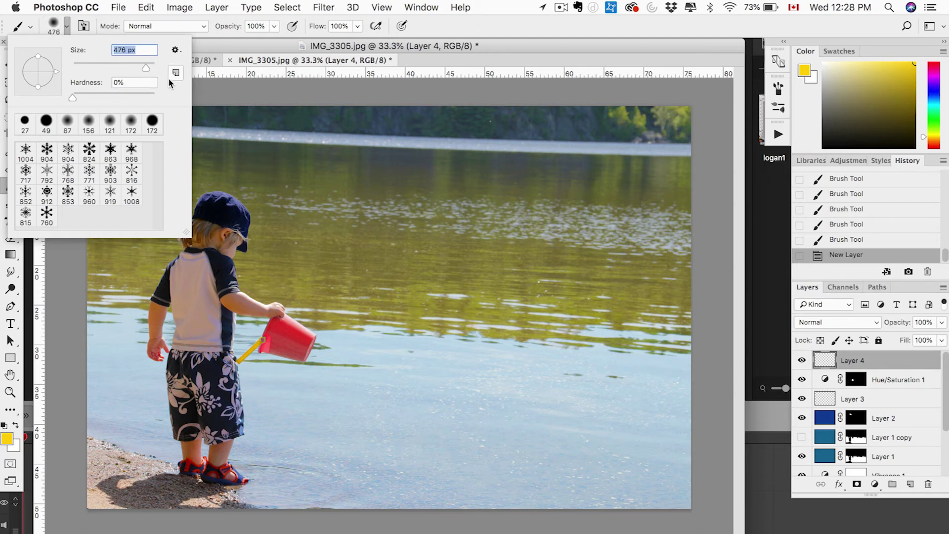
{"action": "left_click_drag", "start_coordinate": [146, 67], "coordinate": [149, 69]}
{"action": "key", "text": "Return"}
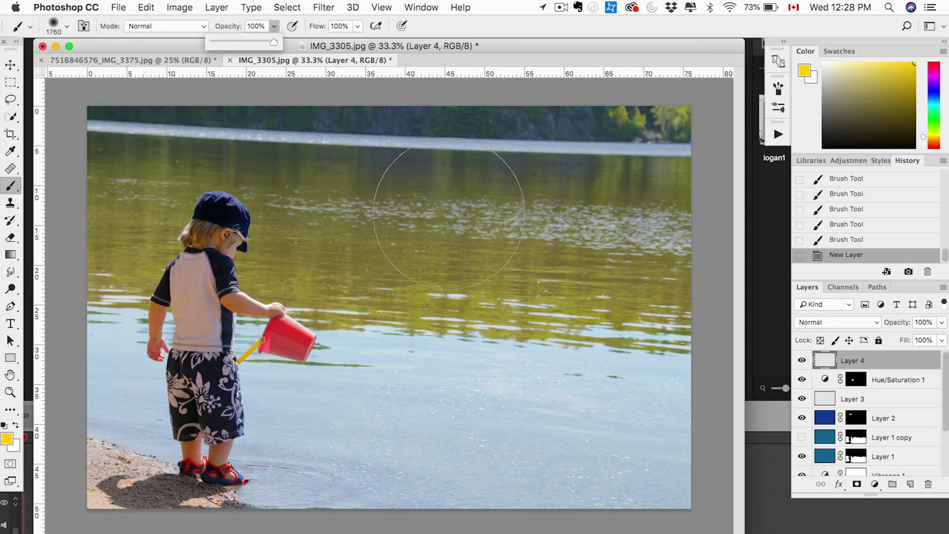
{"action": "left_click", "coordinate": [512, 291]}
{"action": "mouse_move", "coordinate": [512, 291]}
{"action": "left_mouse_down"}
{"action": "mouse_move", "coordinate": [614, 222]}
{"action": "mouse_move", "coordinate": [571, 170]}
{"action": "mouse_move", "coordinate": [636, 307]}
{"action": "mouse_move", "coordinate": [488, 263]}
{"action": "mouse_move", "coordinate": [525, 99]}
{"action": "mouse_move", "coordinate": [646, 191]}
{"action": "left_mouse_up"}
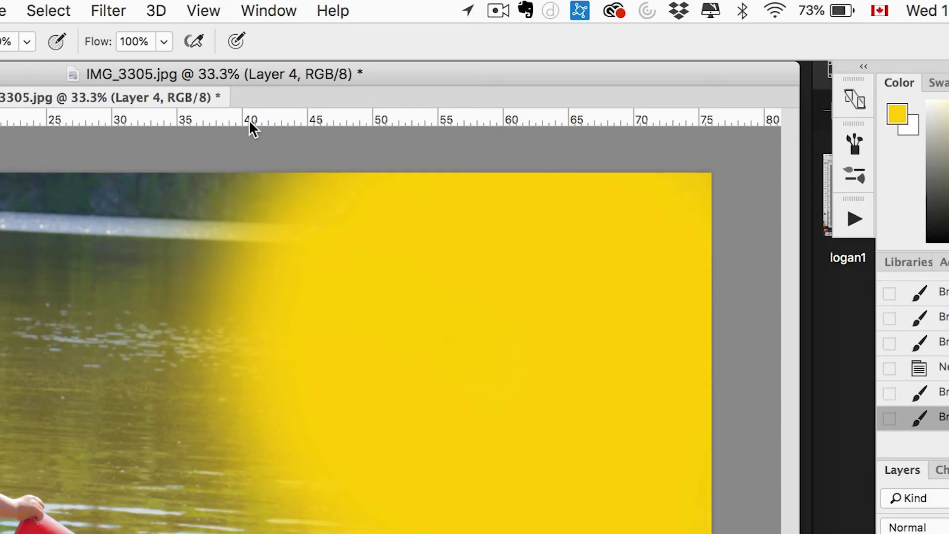
Step: Soften the yellow paint on Layer 4 with a 506.2 px Gaussian Blur and set the layer's blend mode to Overlay
{"action": "left_click", "coordinate": [323, 7]}
{"action": "mouse_move", "coordinate": [154, 271]}
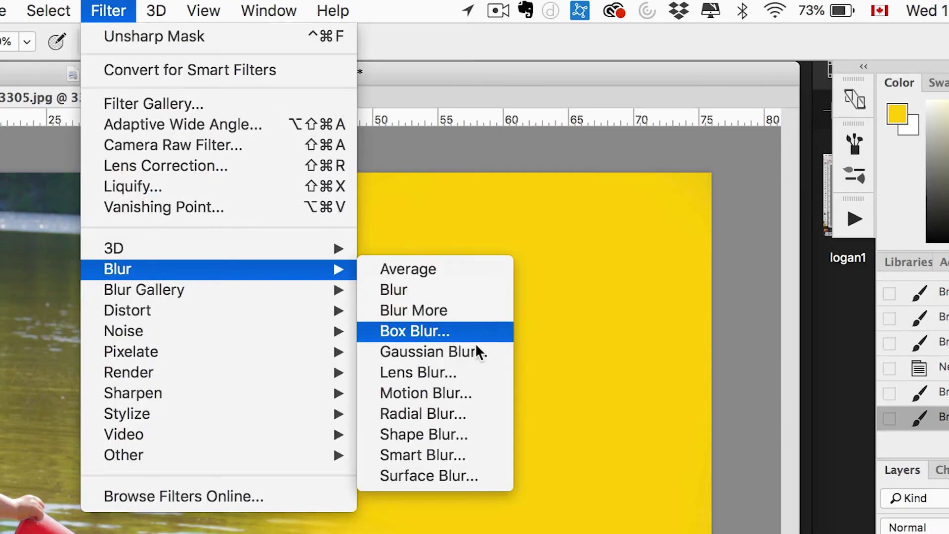
{"action": "left_click", "coordinate": [472, 352]}
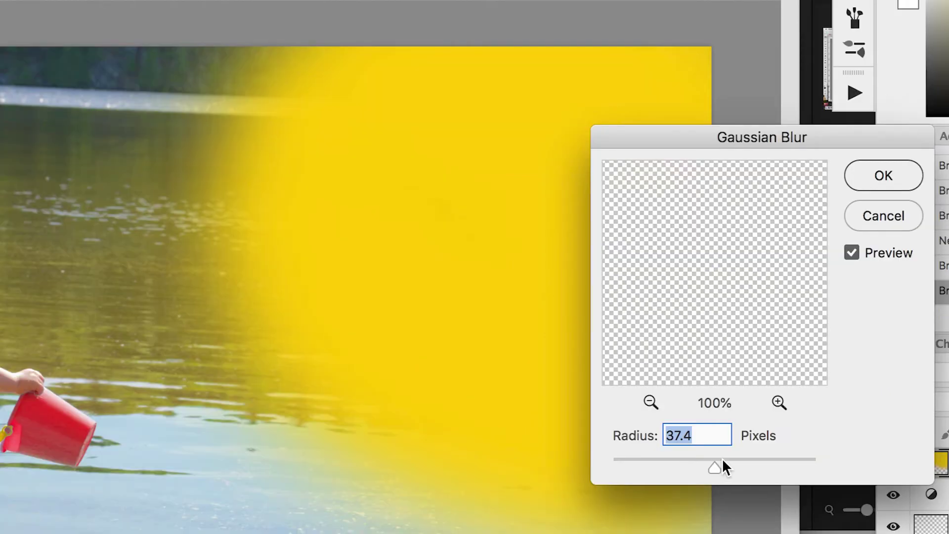
{"action": "left_click_drag", "start_coordinate": [721, 464], "coordinate": [794, 464]}
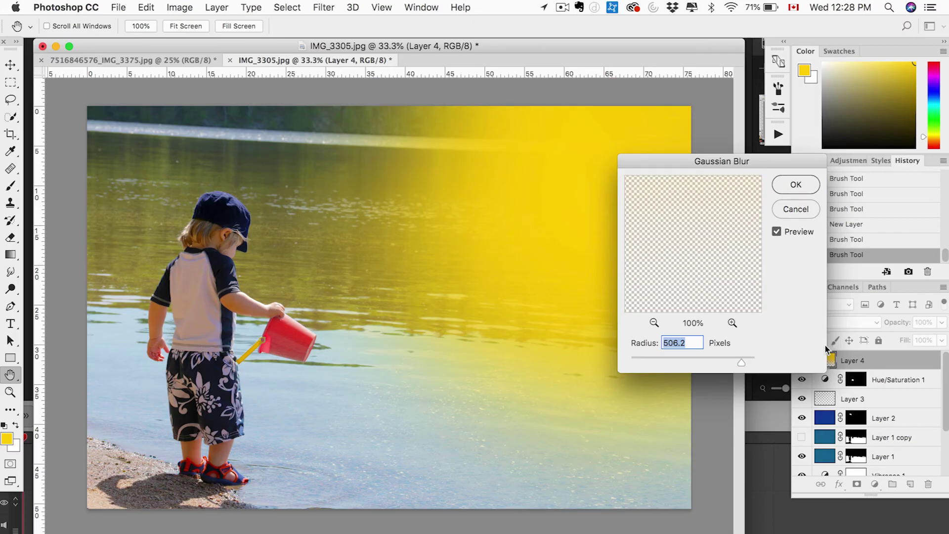
{"action": "key", "text": "Return"}
{"action": "left_click", "coordinate": [840, 322]}
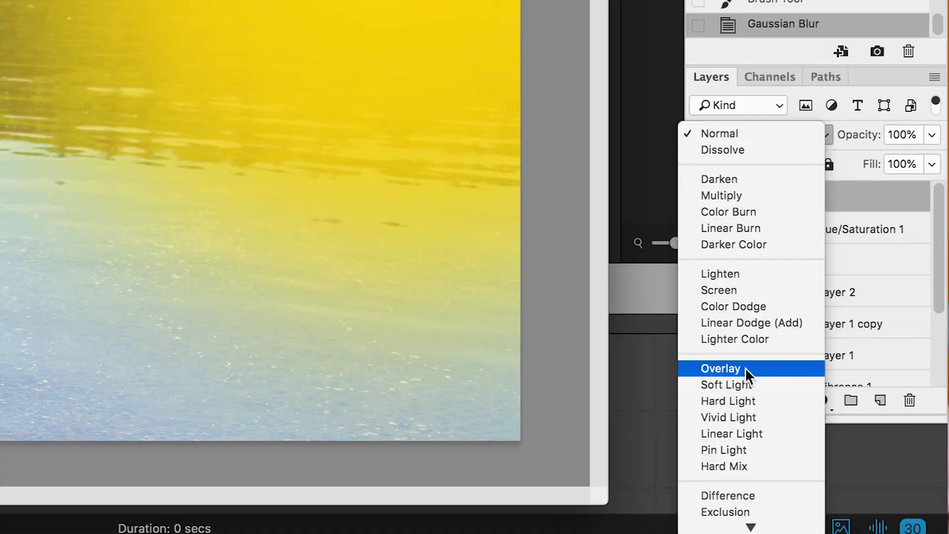
{"action": "left_click", "coordinate": [745, 368]}
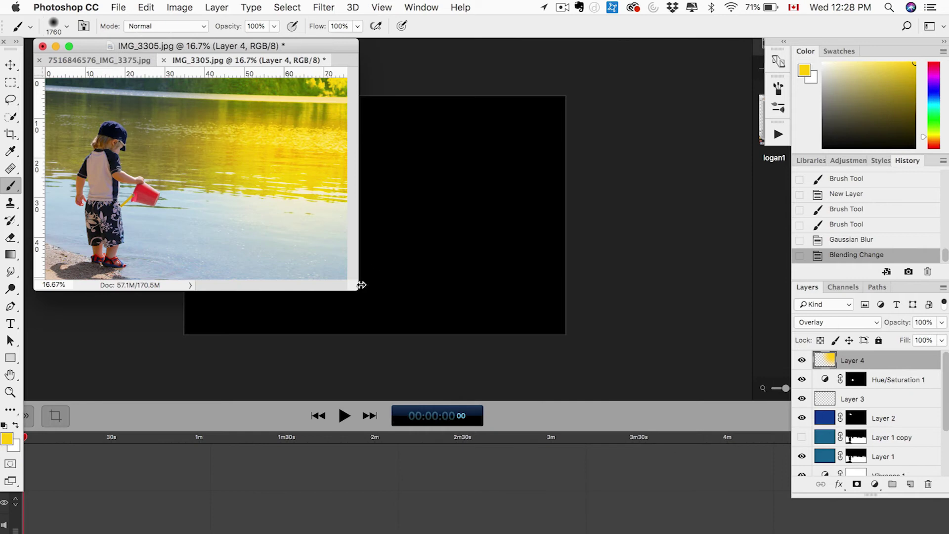
Step: Stretch the yellow glow on Layer 4 well beyond the photo's edges with Free Transform and slightly lower the layer's opacity
{"action": "left_click_drag", "start_coordinate": [359, 288], "coordinate": [666, 470]}
{"action": "key", "text": "ctrl+t"}
{"action": "left_click_drag", "start_coordinate": [255, 263], "coordinate": [211, 269]}
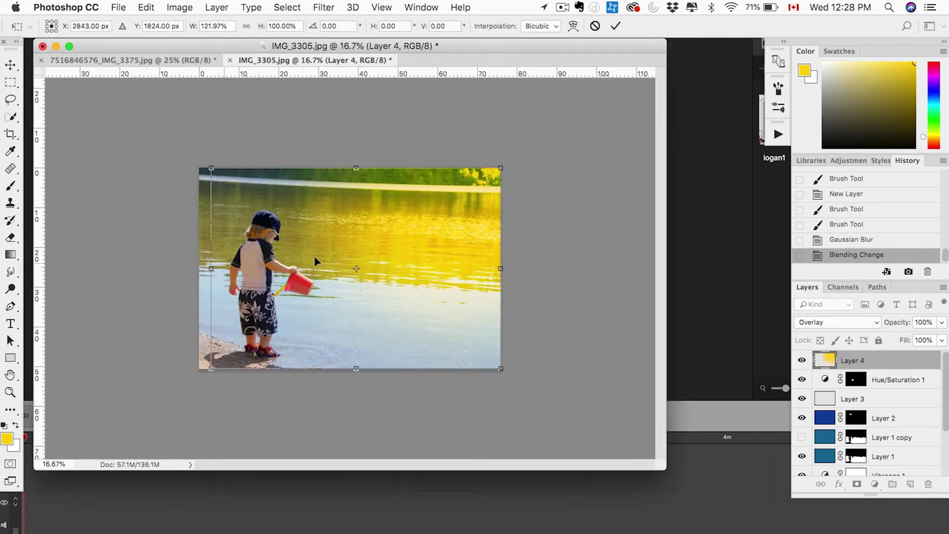
{"action": "left_click_drag", "start_coordinate": [506, 175], "coordinate": [569, 158]}
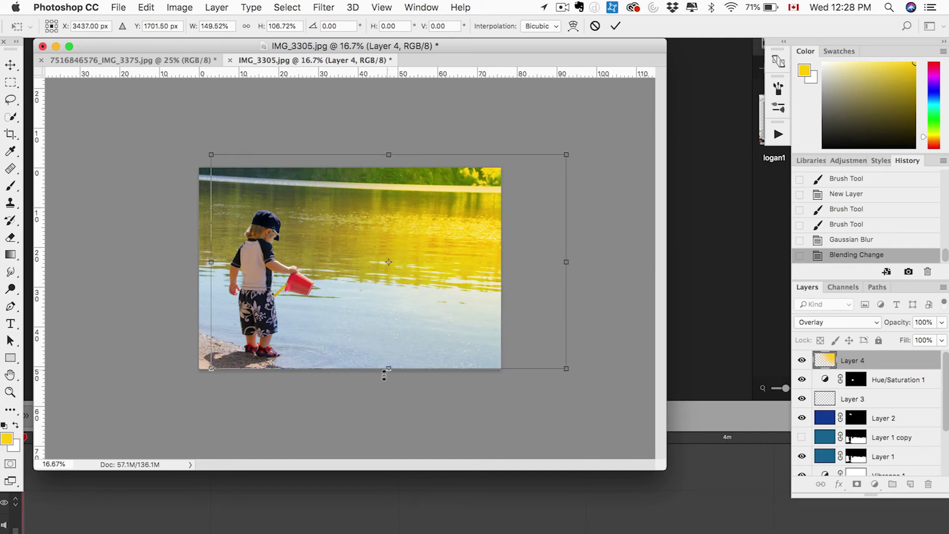
{"action": "left_click_drag", "start_coordinate": [388, 367], "coordinate": [389, 424]}
{"action": "mouse_move", "coordinate": [472, 267]}
{"action": "left_mouse_down"}
{"action": "mouse_move", "coordinate": [472, 252]}
{"action": "mouse_move", "coordinate": [472, 261]}
{"action": "left_mouse_up"}
{"action": "key", "text": "Return"}
{"action": "key", "text": "b"}
{"action": "key", "text": "super+equal"}
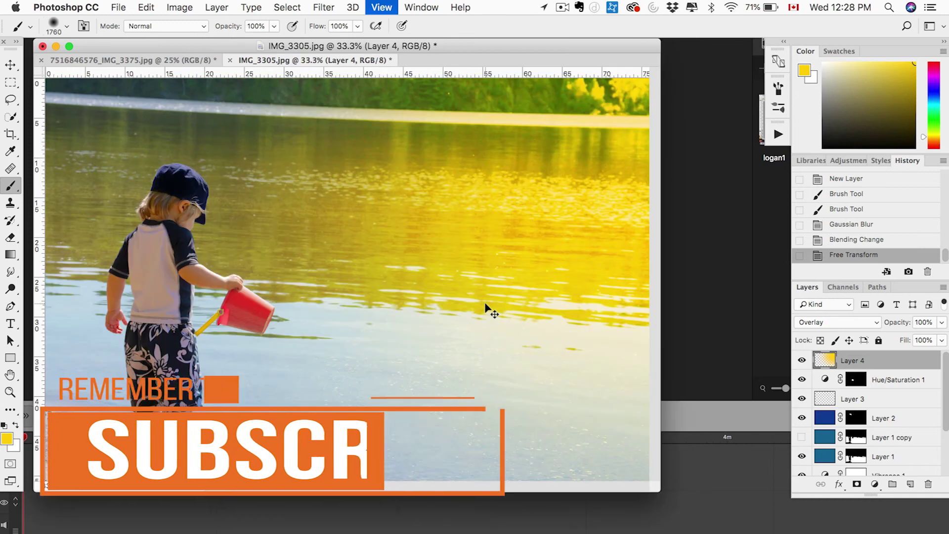
{"action": "left_click", "coordinate": [941, 321]}
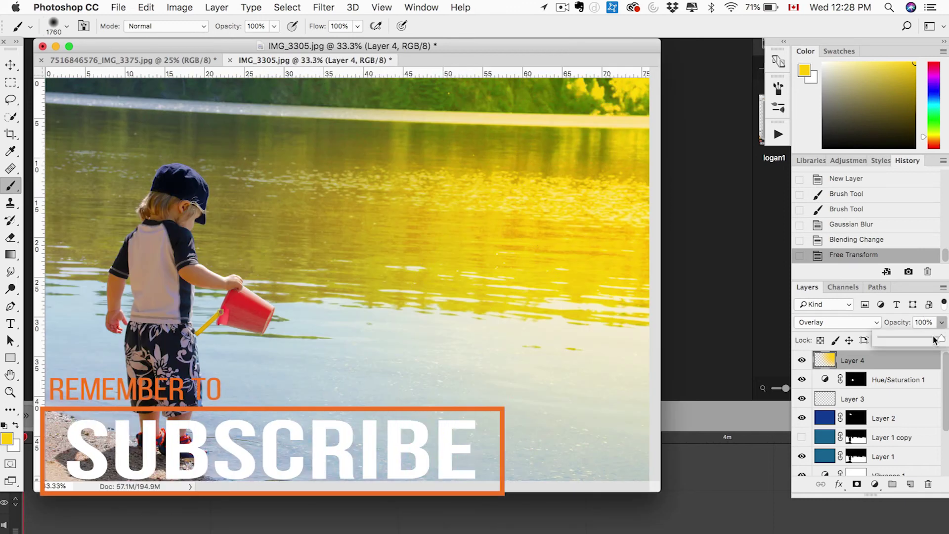
{"action": "left_click_drag", "start_coordinate": [941, 338], "coordinate": [930, 341]}
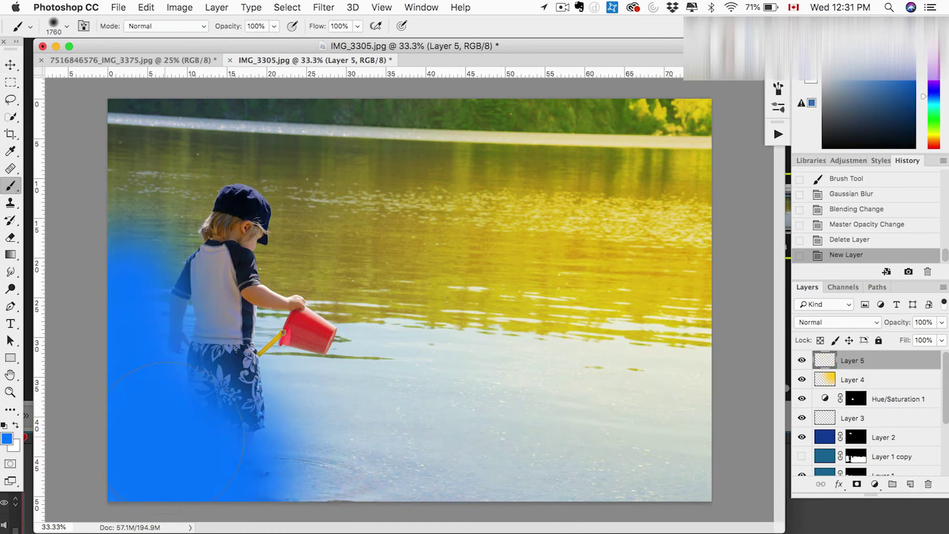
Step: Reapply the Gaussian Blur to the blue paint on Layer 5, then set the layer to Overlay at 58% opacity
{"action": "left_click", "coordinate": [323, 7]}
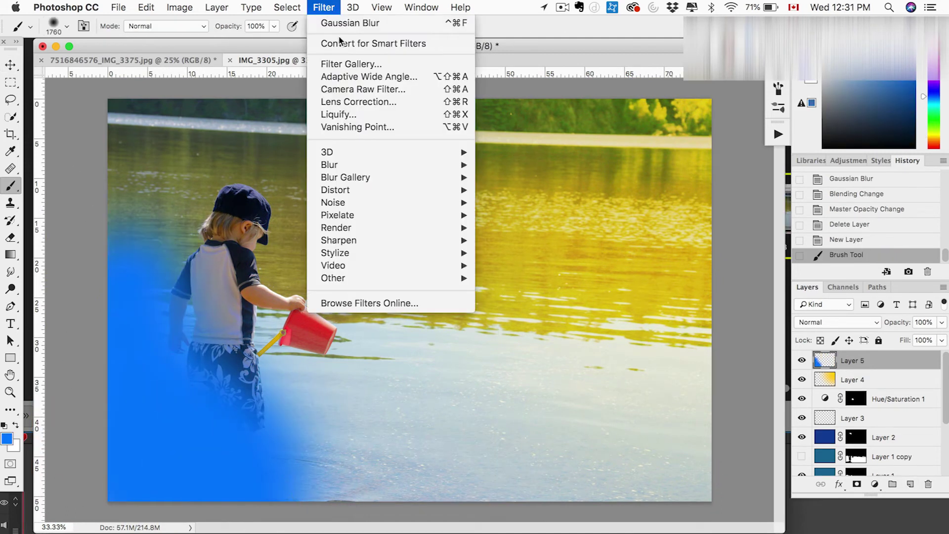
{"action": "left_click", "coordinate": [346, 23]}
{"action": "left_click", "coordinate": [836, 322]}
{"action": "left_click", "coordinate": [805, 460]}
{"action": "left_click", "coordinate": [942, 322]}
{"action": "left_click_drag", "start_coordinate": [942, 338], "coordinate": [916, 341]}
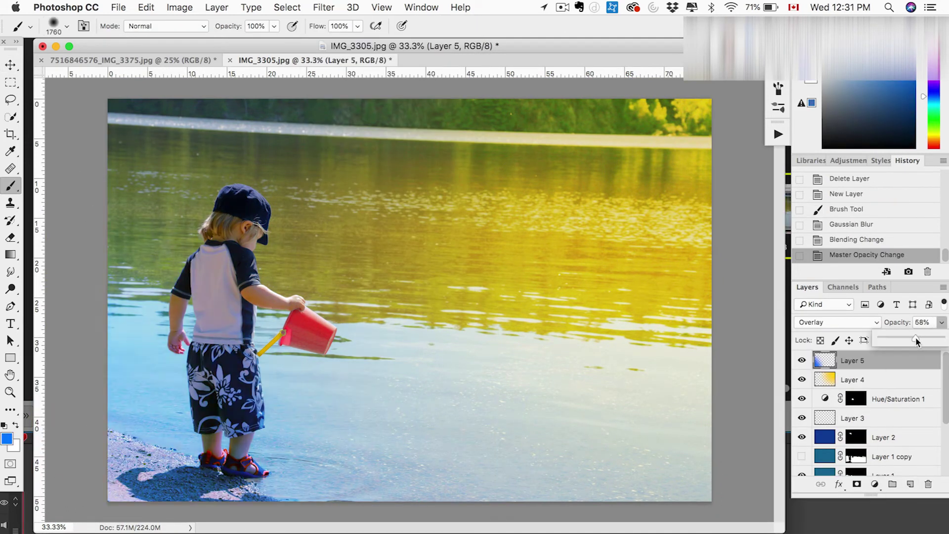
Step: Copy the lens flare from IMG_3305 flare.psd into IMG_3305.jpg, blend it with Linear Dodge (Add), and compare the photo with and without it
{"action": "key", "text": "v"}
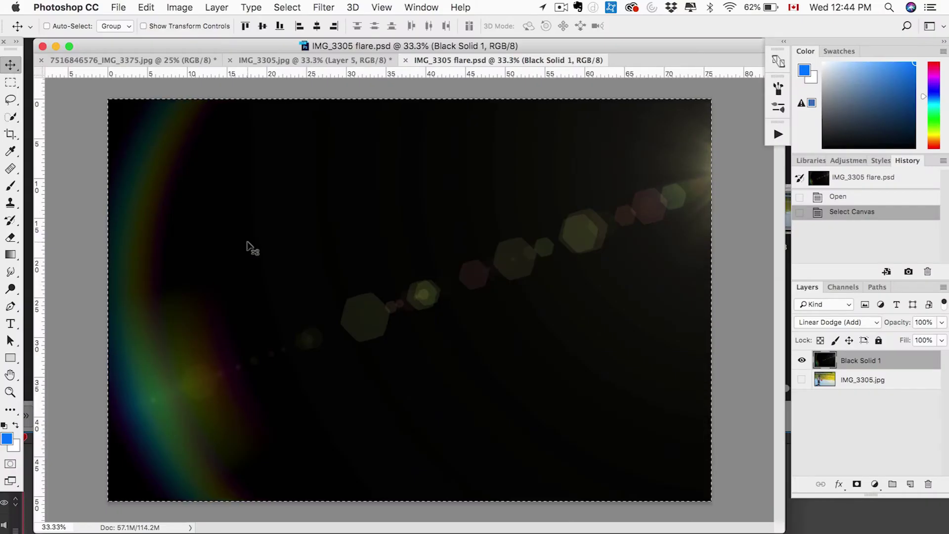
{"action": "key", "text": "super+c"}
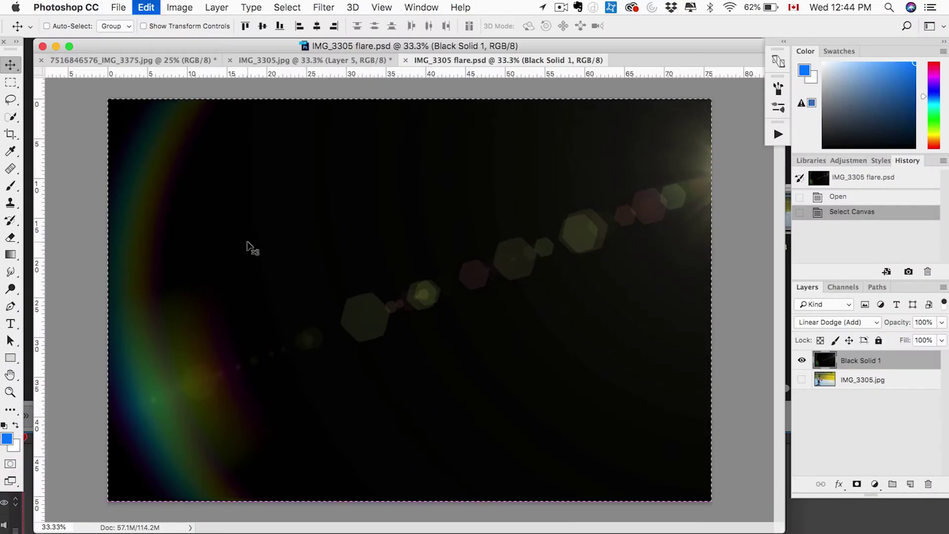
{"action": "left_click", "coordinate": [295, 62]}
{"action": "key", "text": "super+v"}
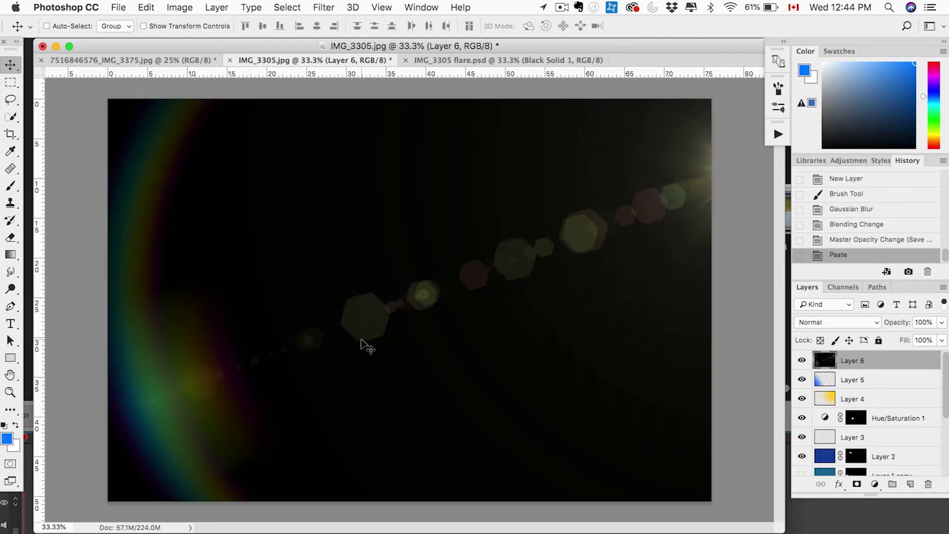
{"action": "left_click", "coordinate": [836, 321]}
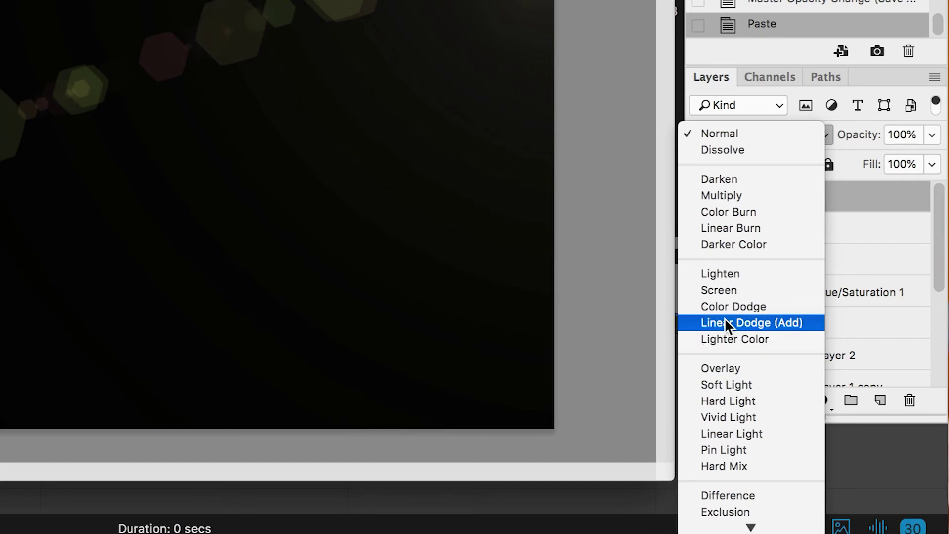
{"action": "left_click", "coordinate": [774, 323]}
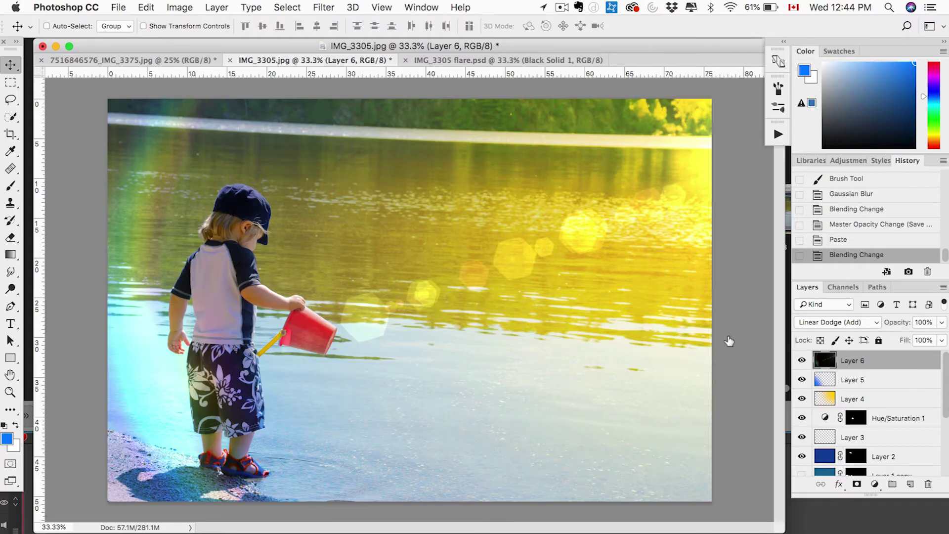
{"action": "left_click", "coordinate": [801, 360]}
{"action": "left_click", "coordinate": [802, 360]}
{"action": "left_click", "coordinate": [802, 360]}
{"action": "left_click", "coordinate": [801, 360]}
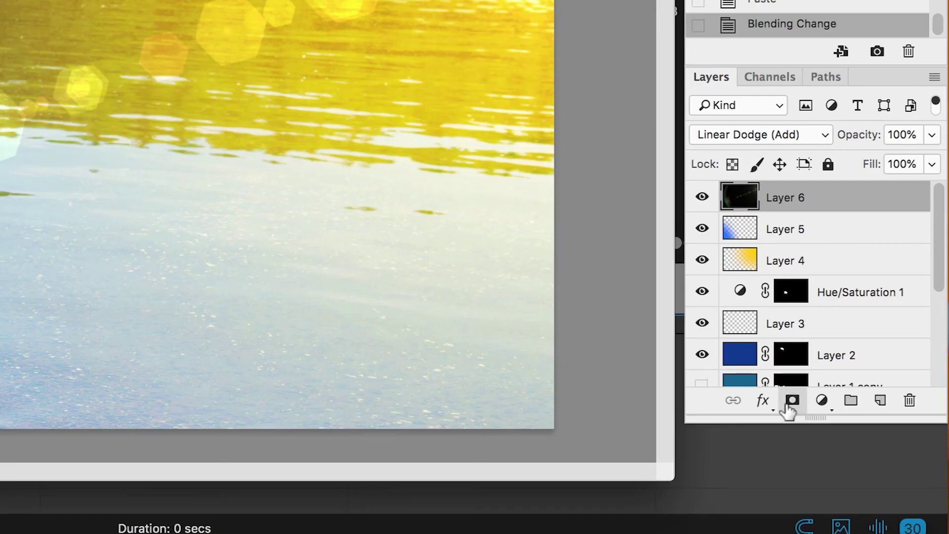
Step: Mask Layer 6 and fade the flare circles over the water with a 52% opacity black brush, partly restoring the upper right circle with white
{"action": "left_click", "coordinate": [792, 400]}
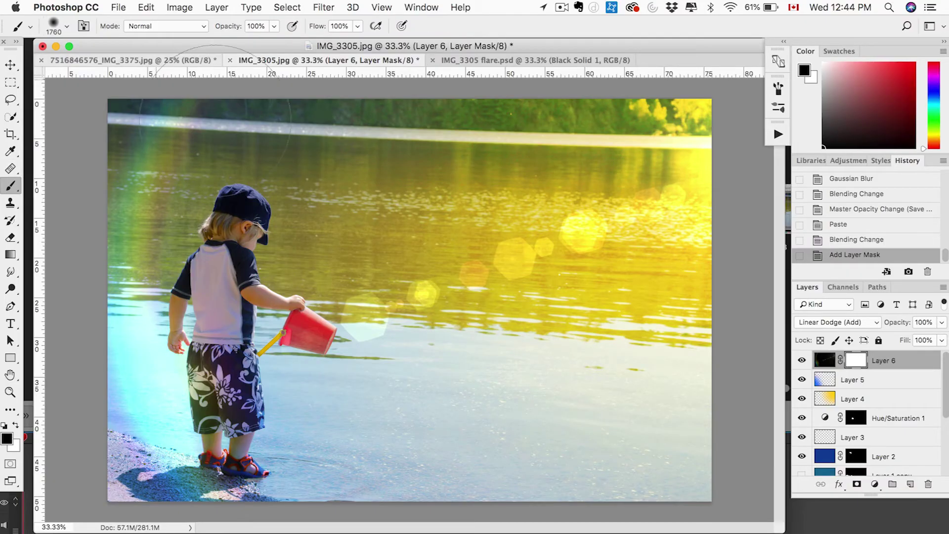
{"action": "left_click", "coordinate": [272, 26]}
{"action": "left_click_drag", "start_coordinate": [276, 42], "coordinate": [244, 42]}
{"action": "left_click_drag", "start_coordinate": [457, 278], "coordinate": [492, 273]}
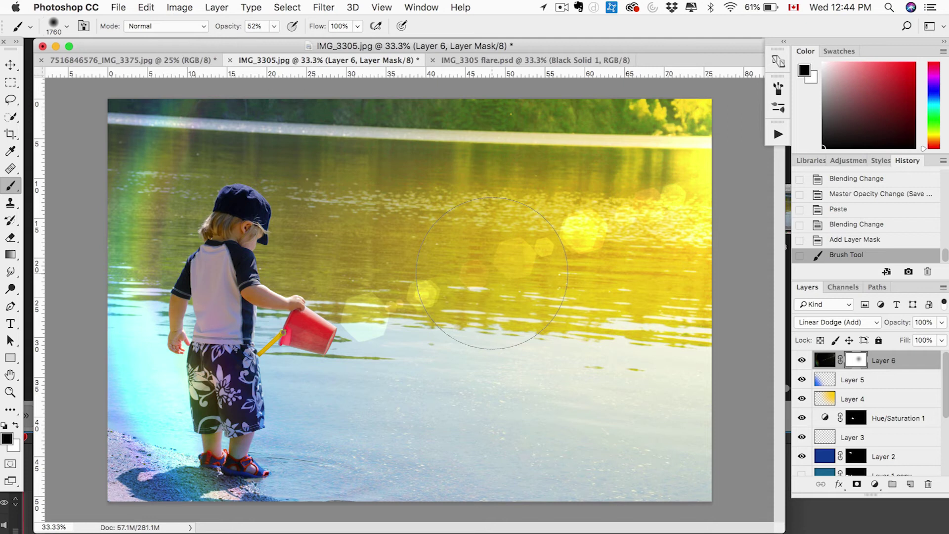
{"action": "left_click_drag", "start_coordinate": [611, 225], "coordinate": [578, 232]}
{"action": "left_click_drag", "start_coordinate": [672, 207], "coordinate": [687, 128]}
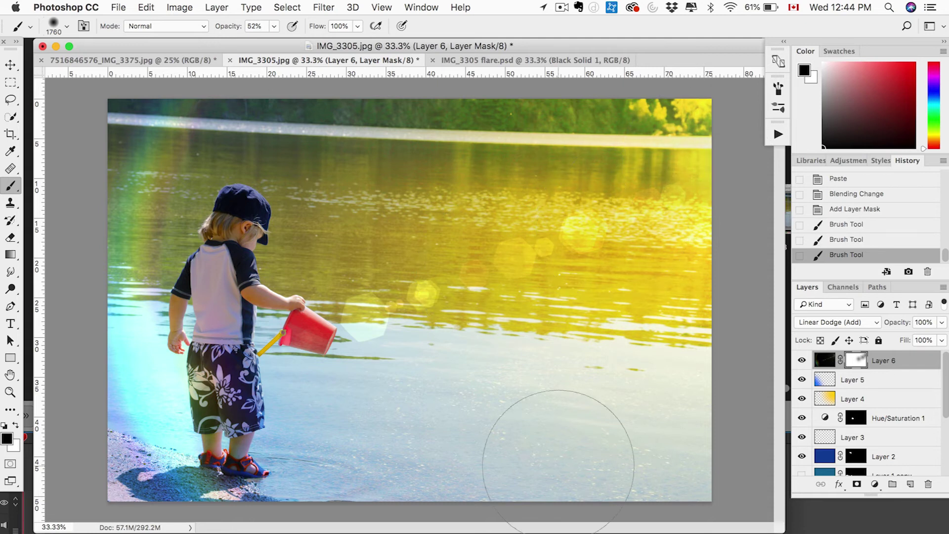
{"action": "left_click_drag", "start_coordinate": [408, 363], "coordinate": [395, 338]}
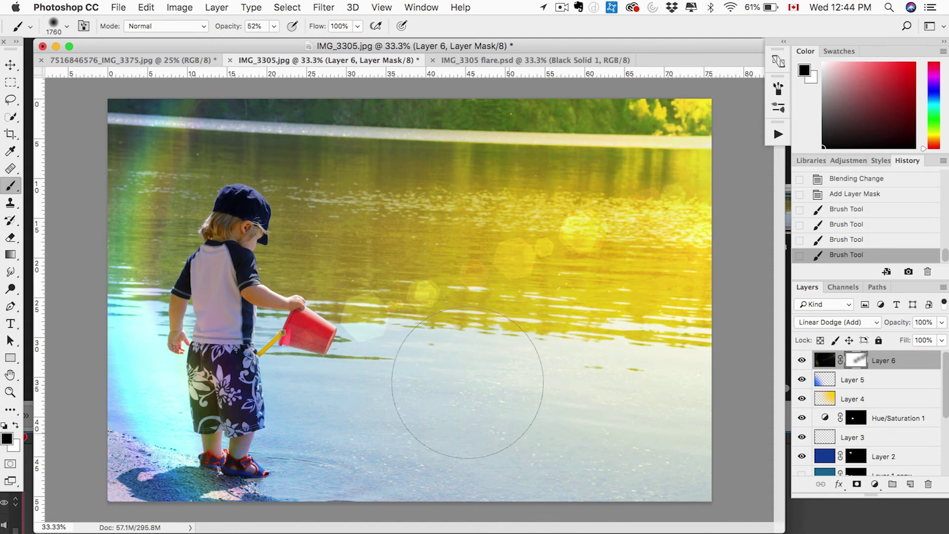
{"action": "left_click_drag", "start_coordinate": [499, 238], "coordinate": [491, 250]}
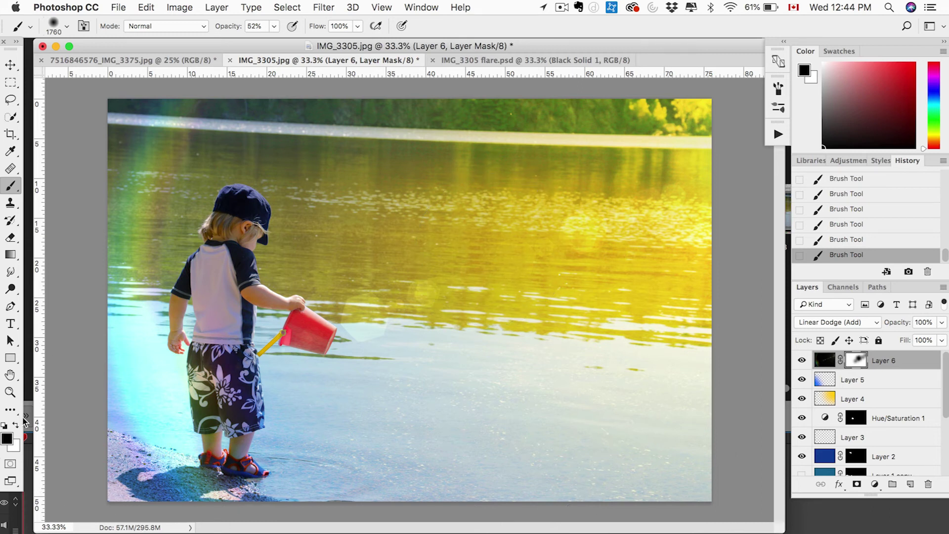
{"action": "left_click", "coordinate": [583, 233]}
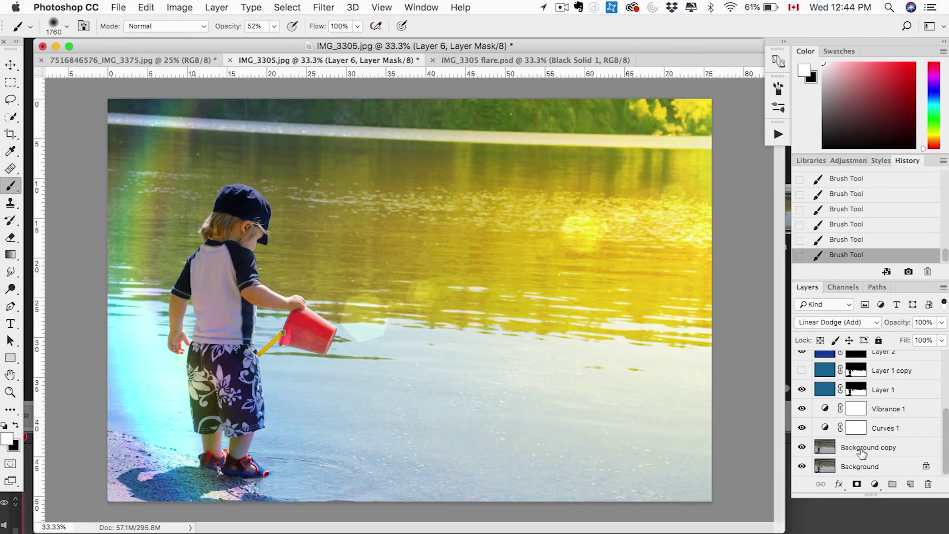
Step: Duplicate the Background copy layer and sharpen the duplicate using Unsharp Mask with Amount 107%, Radius 2.1 pixels and Threshold 0
{"action": "left_click", "coordinate": [860, 450]}
{"action": "left_click_drag", "start_coordinate": [820, 447], "coordinate": [904, 483]}
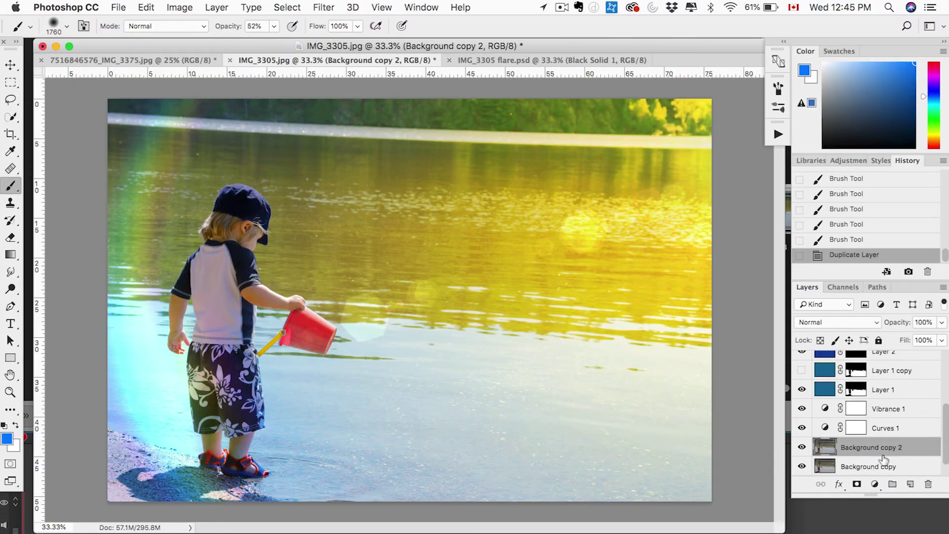
{"action": "scroll", "coordinate": [561, 364], "scroll_direction": "up", "scroll_amount": 3}
{"action": "key", "text": "v"}
{"action": "left_click", "coordinate": [323, 7]}
{"action": "mouse_move", "coordinate": [390, 240]}
{"action": "left_click", "coordinate": [505, 303]}
{"action": "left_click", "coordinate": [744, 265]}
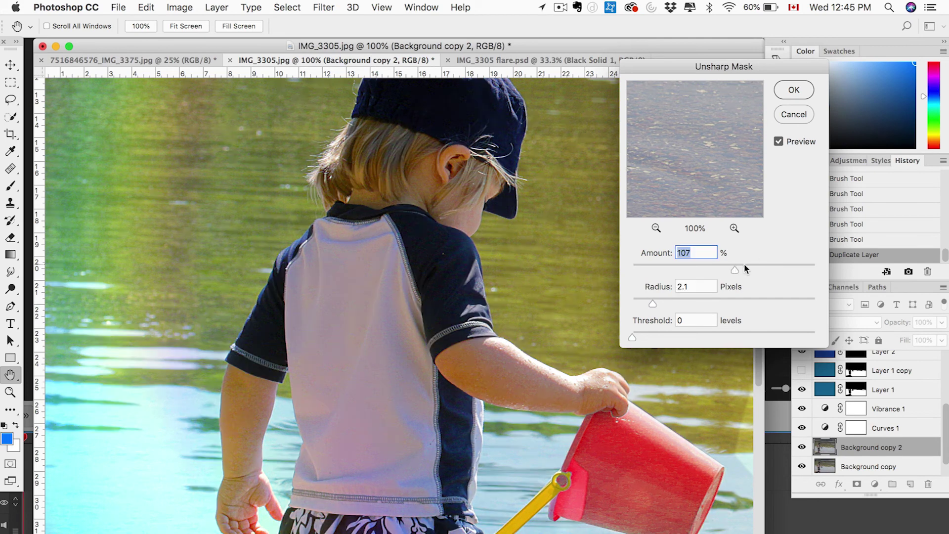
{"action": "left_click", "coordinate": [794, 90]}
Step: Add a black-filled layer mask to Background copy 2 and set the brush size to 124 px
{"action": "scroll", "coordinate": [593, 296], "scroll_direction": "down", "scroll_amount": 10}
{"action": "left_click", "coordinate": [857, 484]}
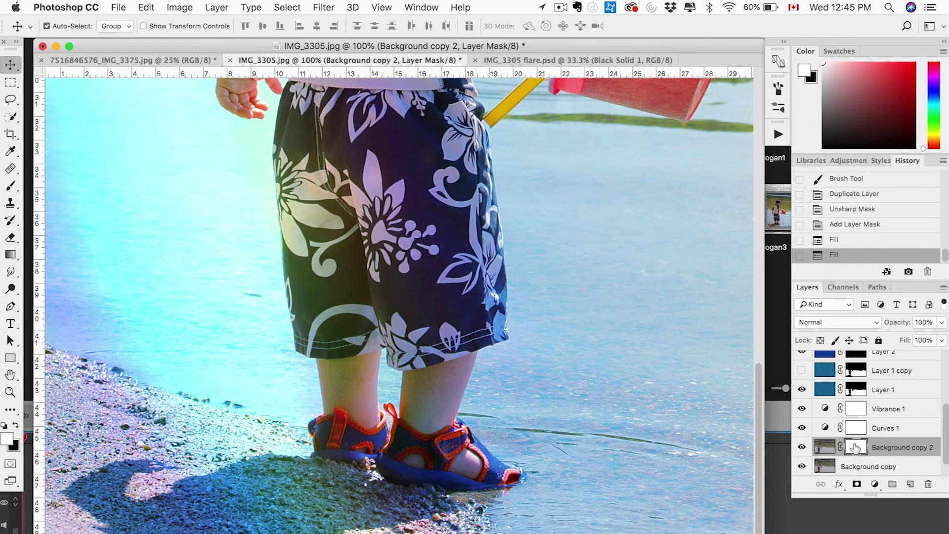
{"action": "key", "text": "b"}
{"action": "left_click", "coordinate": [67, 26]}
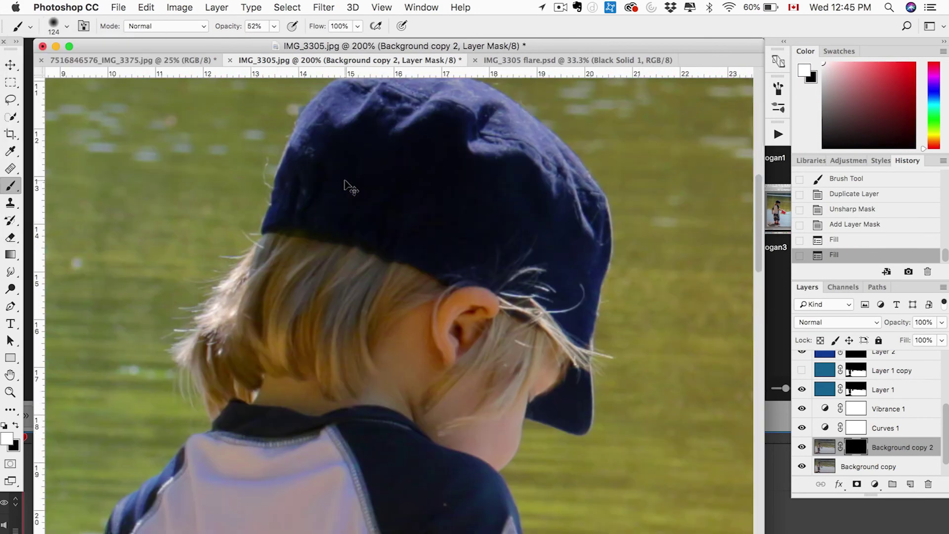
Step: Paint white on the Background copy 2 mask over the child from hat to feet to reveal the sharpening, using 100% brush opacity
{"action": "mouse_move", "coordinate": [443, 324]}
{"action": "left_mouse_down"}
{"action": "mouse_move", "coordinate": [468, 376]}
{"action": "mouse_move", "coordinate": [546, 321]}
{"action": "left_mouse_up"}
{"action": "left_click", "coordinate": [574, 232]}
{"action": "left_click", "coordinate": [402, 117]}
{"action": "left_click", "coordinate": [332, 212]}
{"action": "scroll", "coordinate": [506, 191], "scroll_direction": "down", "scroll_amount": 10}
{"action": "scroll", "coordinate": [506, 191], "scroll_direction": "down", "scroll_amount": 5}
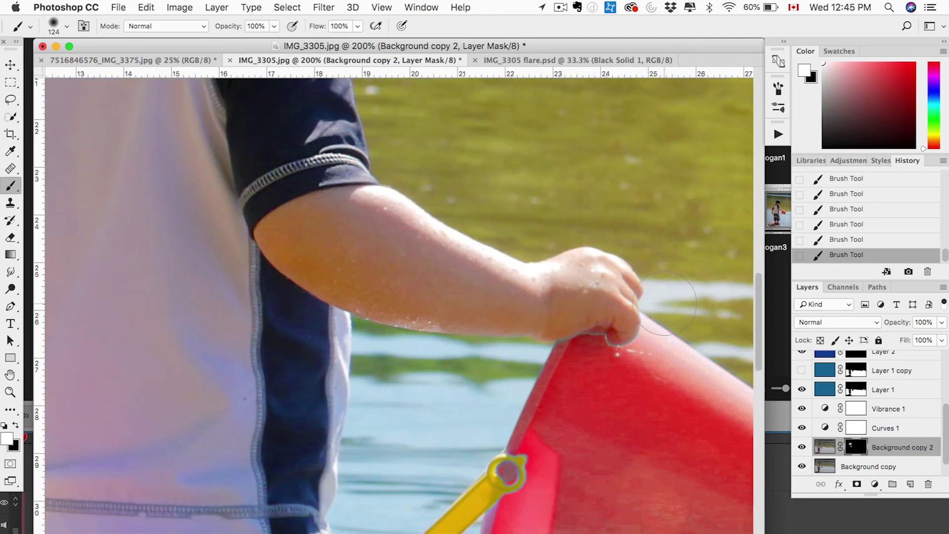
{"action": "scroll", "coordinate": [531, 390], "scroll_direction": "left", "scroll_amount": 3}
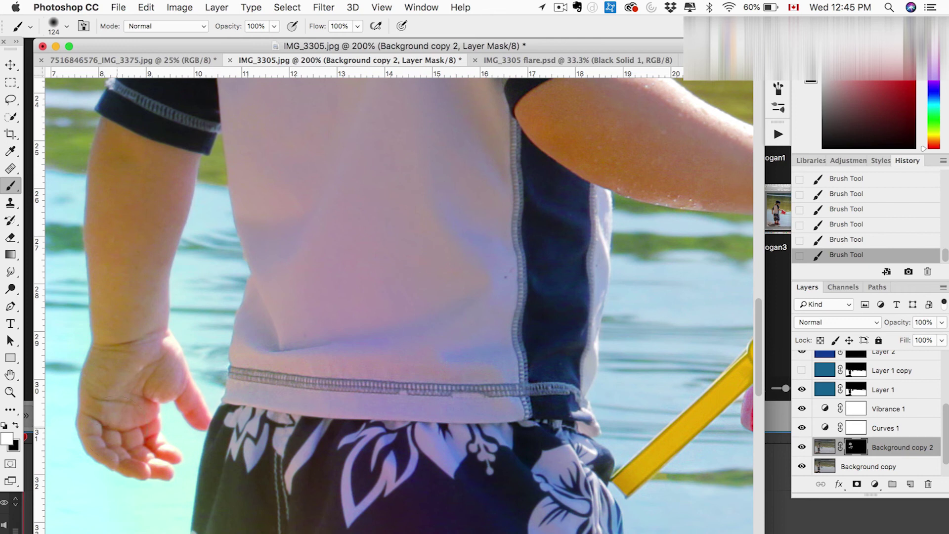
{"action": "scroll", "coordinate": [138, 356], "scroll_direction": "up", "scroll_amount": 10}
{"action": "scroll", "coordinate": [345, 227], "scroll_direction": "down", "scroll_amount": 15}
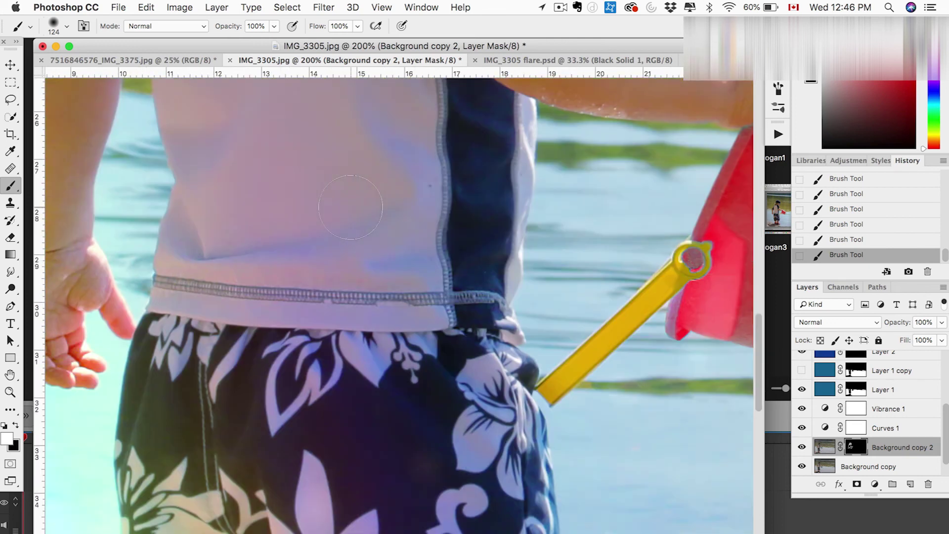
{"action": "scroll", "coordinate": [691, 257], "scroll_direction": "right", "scroll_amount": 3}
{"action": "scroll", "coordinate": [415, 166], "scroll_direction": "down", "scroll_amount": 2}
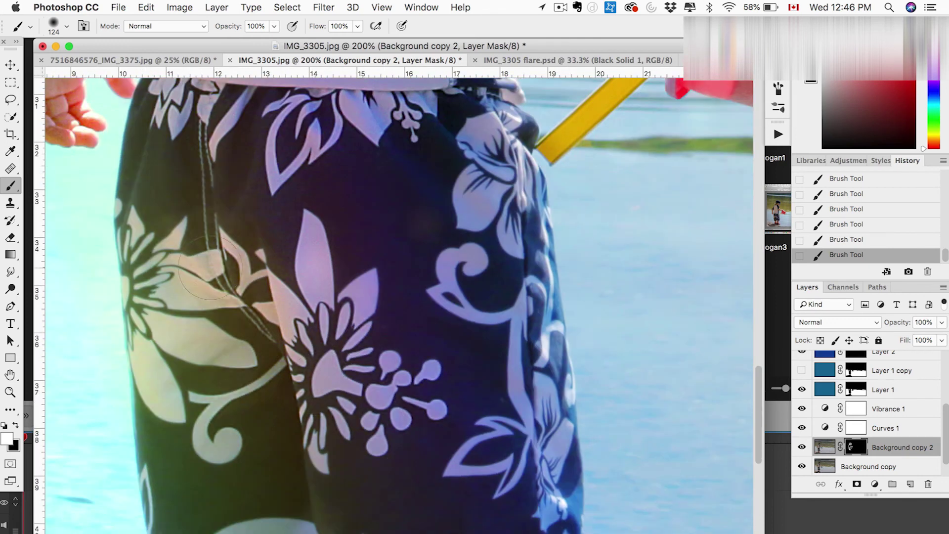
{"action": "scroll", "coordinate": [463, 280], "scroll_direction": "down", "scroll_amount": 4}
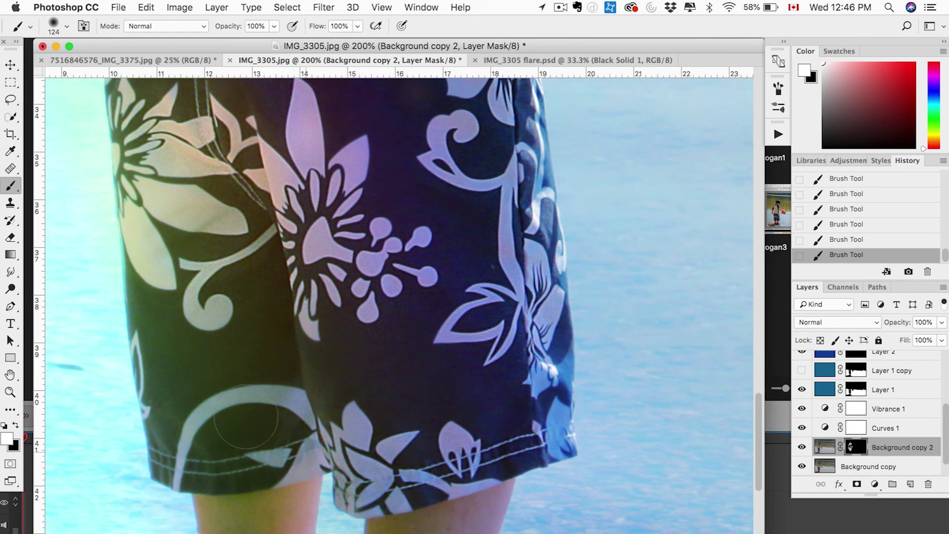
{"action": "scroll", "coordinate": [243, 363], "scroll_direction": "down", "scroll_amount": 10}
{"action": "key", "text": "super+minus"}
{"action": "key", "text": "super+minus"}
{"action": "key", "text": "super+minus"}
{"action": "key", "text": "super+minus"}
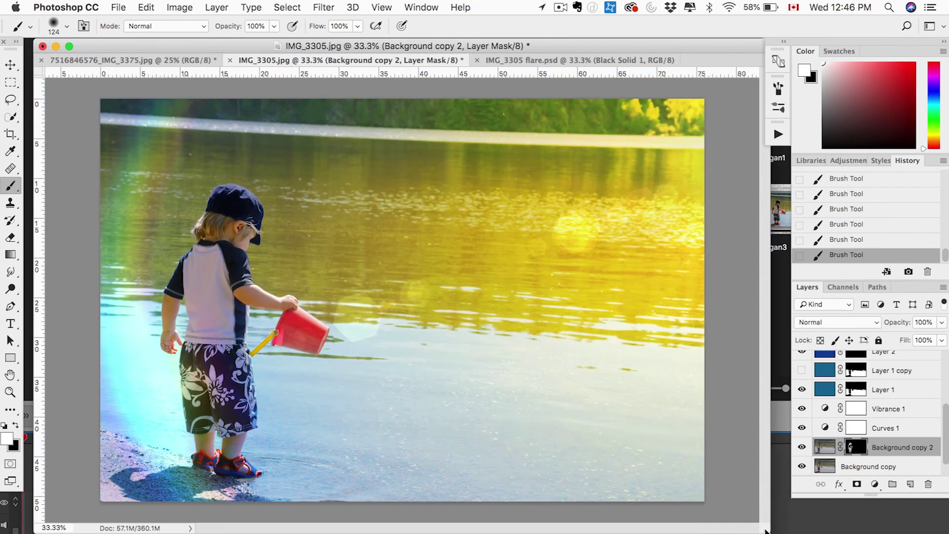
Step: Add a Curves adjustment layer above Layer 6 and shape its curve to brighten the photo and raise its contrast
{"action": "key", "text": "v"}
{"action": "left_click", "coordinate": [885, 360]}
{"action": "left_click", "coordinate": [875, 484]}
{"action": "left_click", "coordinate": [868, 449]}
{"action": "left_click_drag", "start_coordinate": [734, 359], "coordinate": [724, 358]}
{"action": "left_click_drag", "start_coordinate": [615, 148], "coordinate": [761, 180]}
{"action": "mouse_move", "coordinate": [860, 285]}
{"action": "left_mouse_down"}
{"action": "mouse_move", "coordinate": [861, 276]}
{"action": "mouse_move", "coordinate": [860, 284]}
{"action": "left_mouse_up"}
{"action": "left_click", "coordinate": [742, 170]}
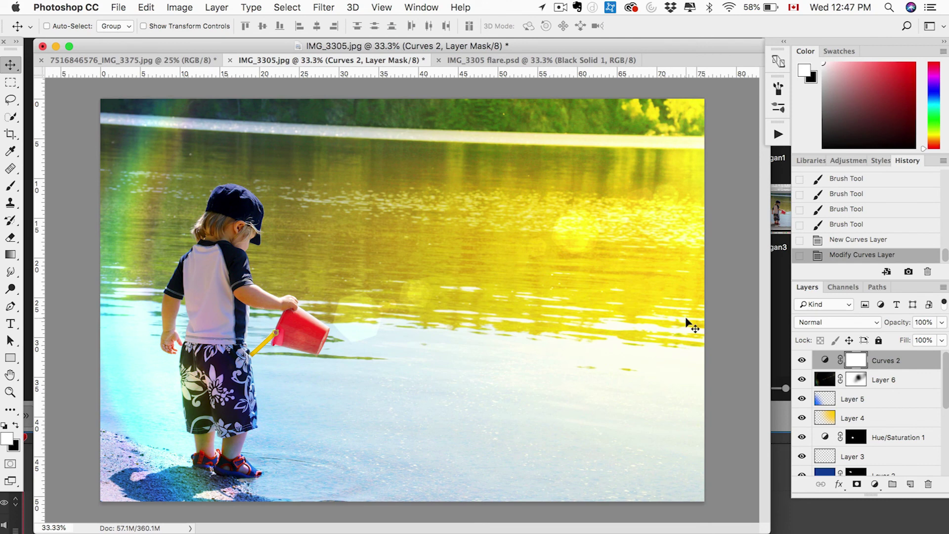
Step: Group all layers from Curves 2 down to Background copy, leaving only the Background layer outside the group
{"action": "scroll", "coordinate": [861, 400], "scroll_direction": "down", "scroll_amount": 5}
{"action": "left_click", "coordinate": [861, 449], "text": "shift"}
{"action": "key", "text": "ctrl+g"}
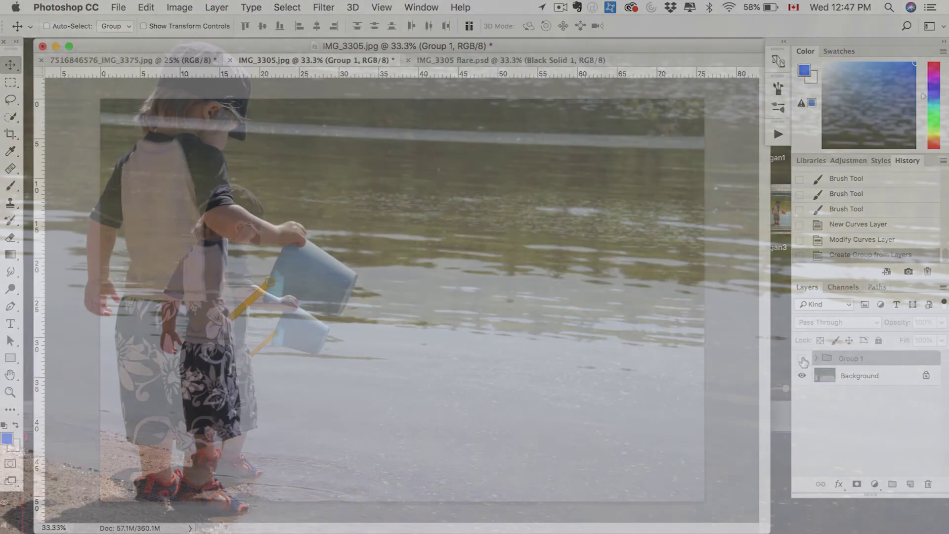